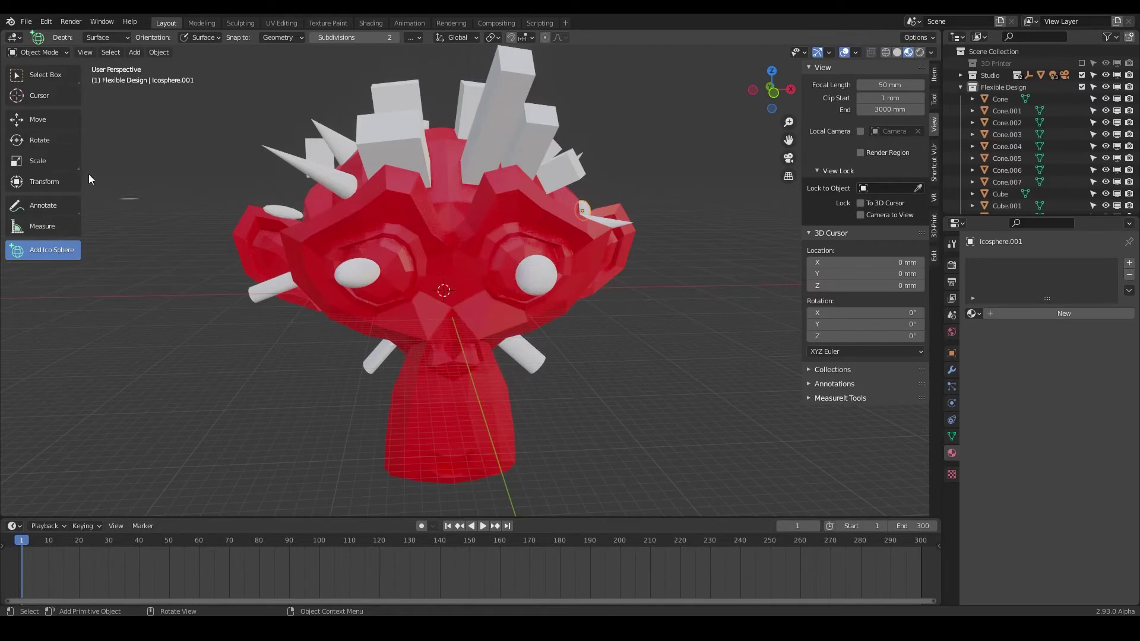
Switch to the Select Box tool, then orbit and pan around the monkey head
{"action": "left_click", "coordinate": [26, 75]}
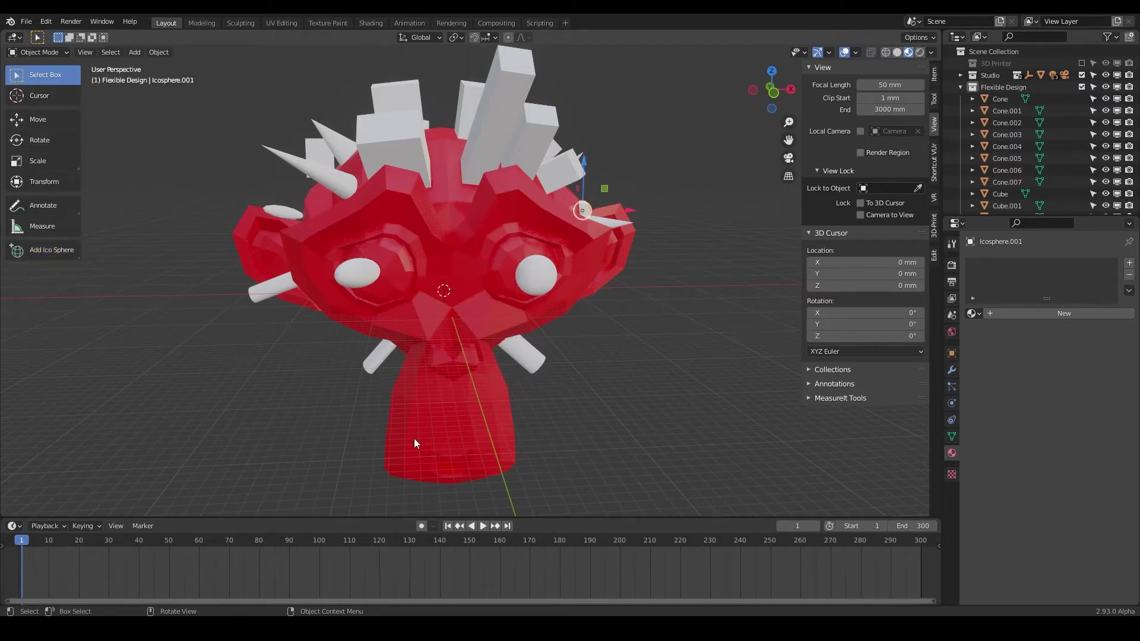
{"action": "middle_click_drag", "start_coordinate": [563, 353], "coordinate": [509, 152]}
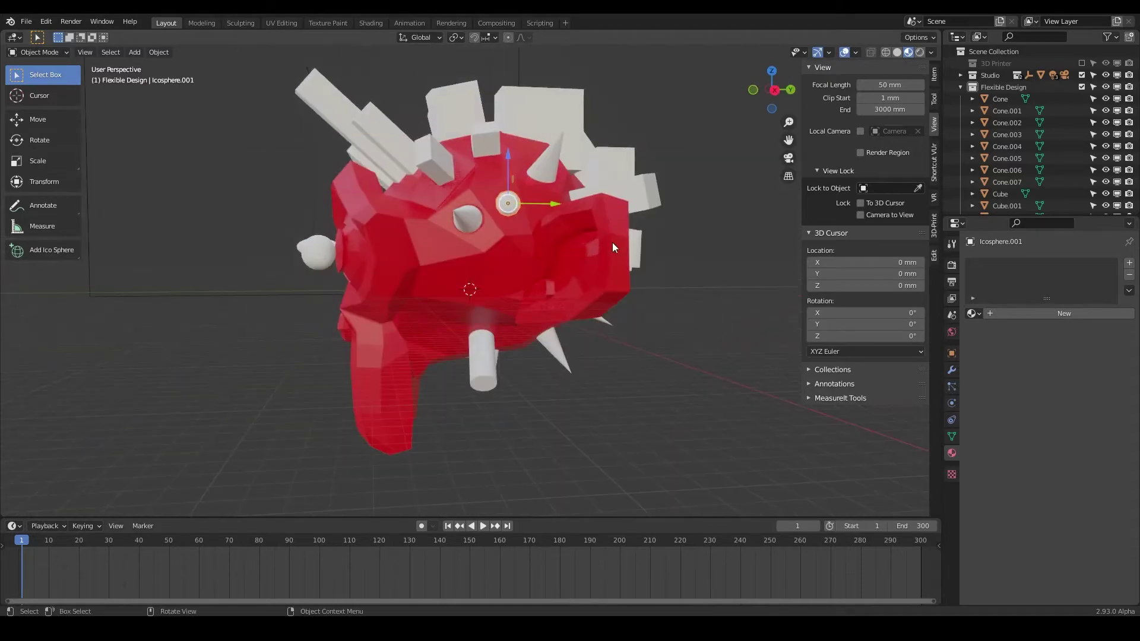
{"action": "middle_click_drag", "start_coordinate": [621, 260], "coordinate": [652, 287]}
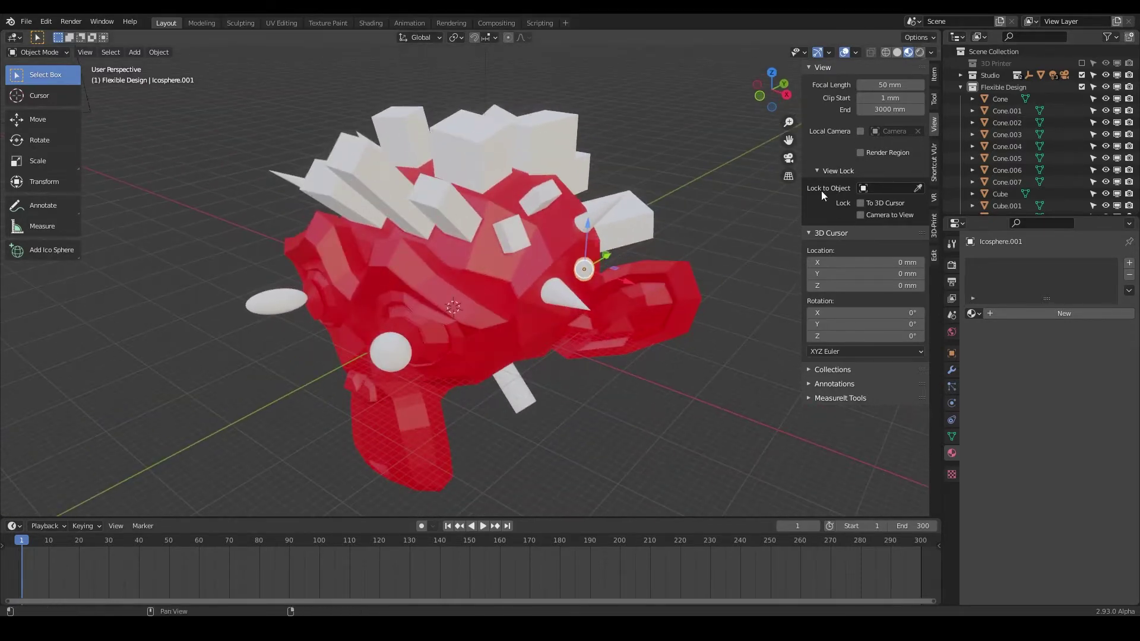
{"action": "middle_click_drag", "start_coordinate": [482, 231], "coordinate": [452, 213], "text": "shift"}
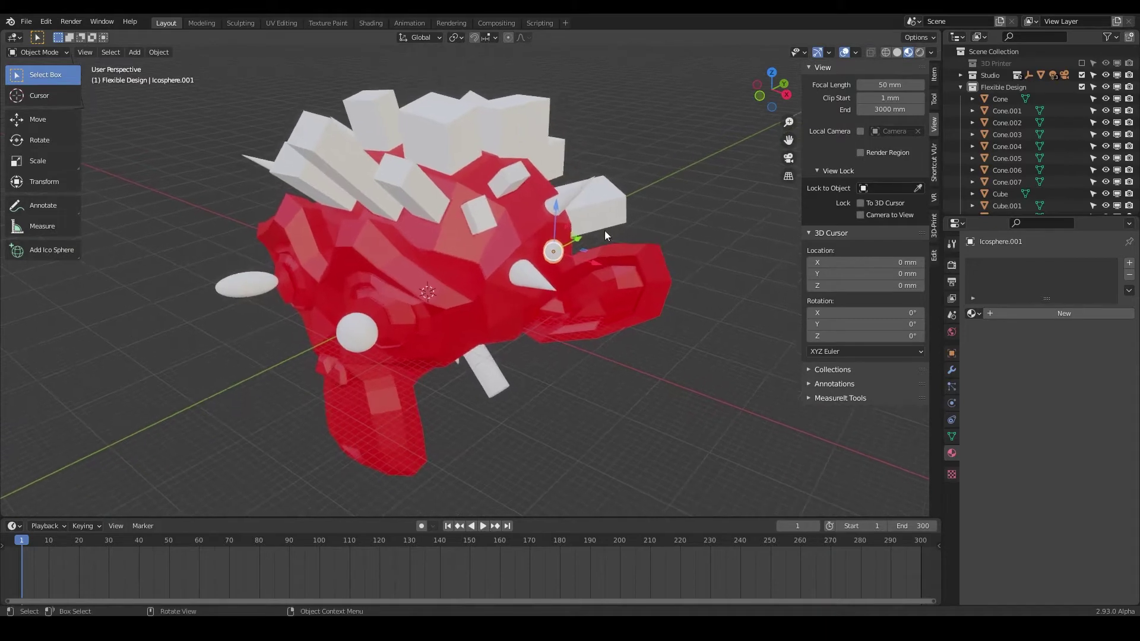
Select every object from Cone through Sphere.001 in the Outliner
{"action": "left_click", "coordinate": [996, 100]}
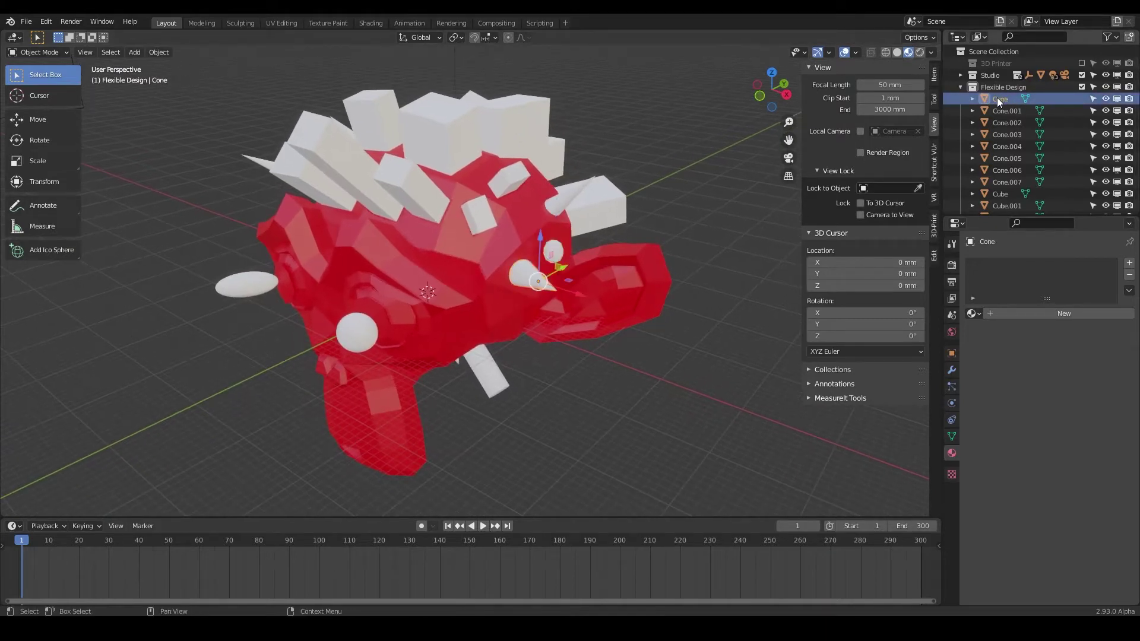
{"action": "scroll", "coordinate": [1023, 184], "scroll_direction": "down", "scroll_amount": 10}
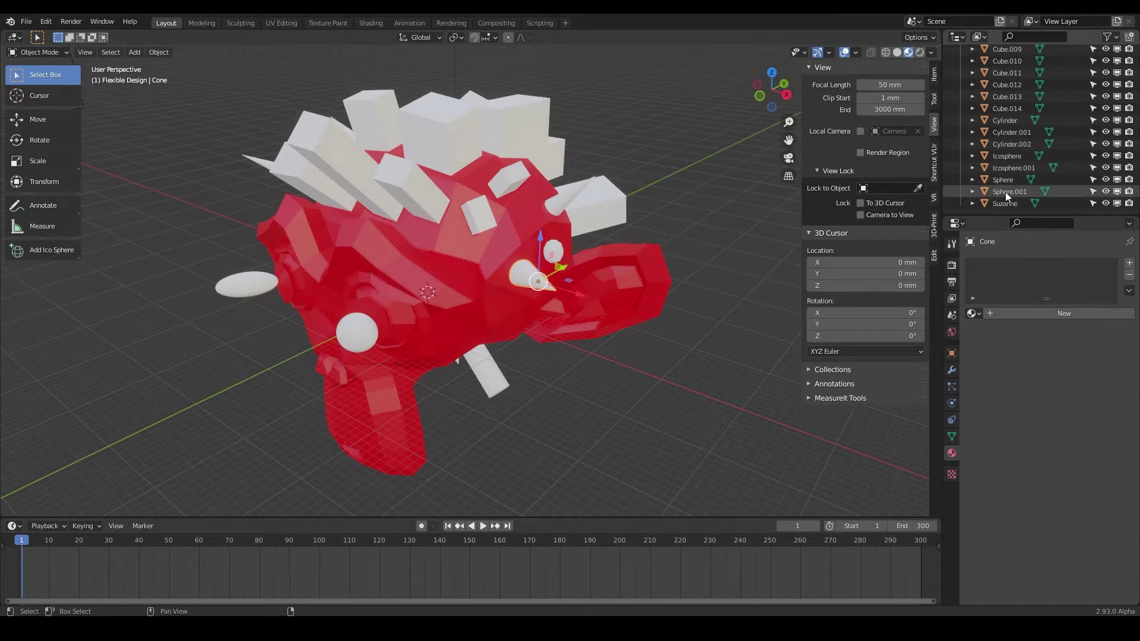
{"action": "left_click", "coordinate": [1009, 191], "text": "shift"}
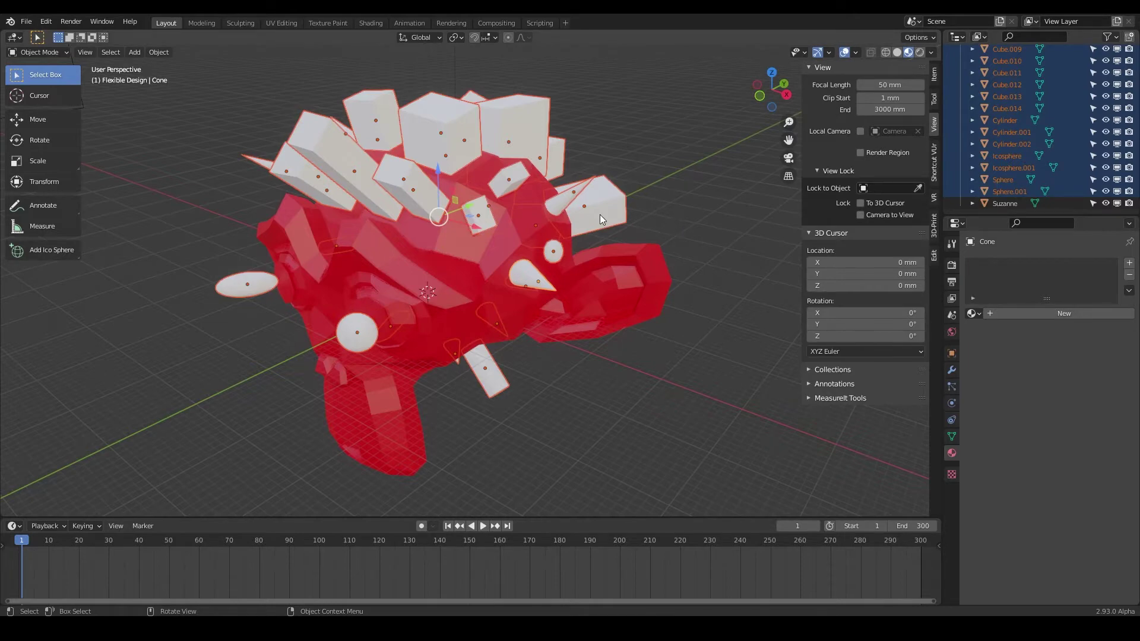
Move the selected primitives into a new collection named 'Add Primatives'
{"action": "key", "text": "m"}
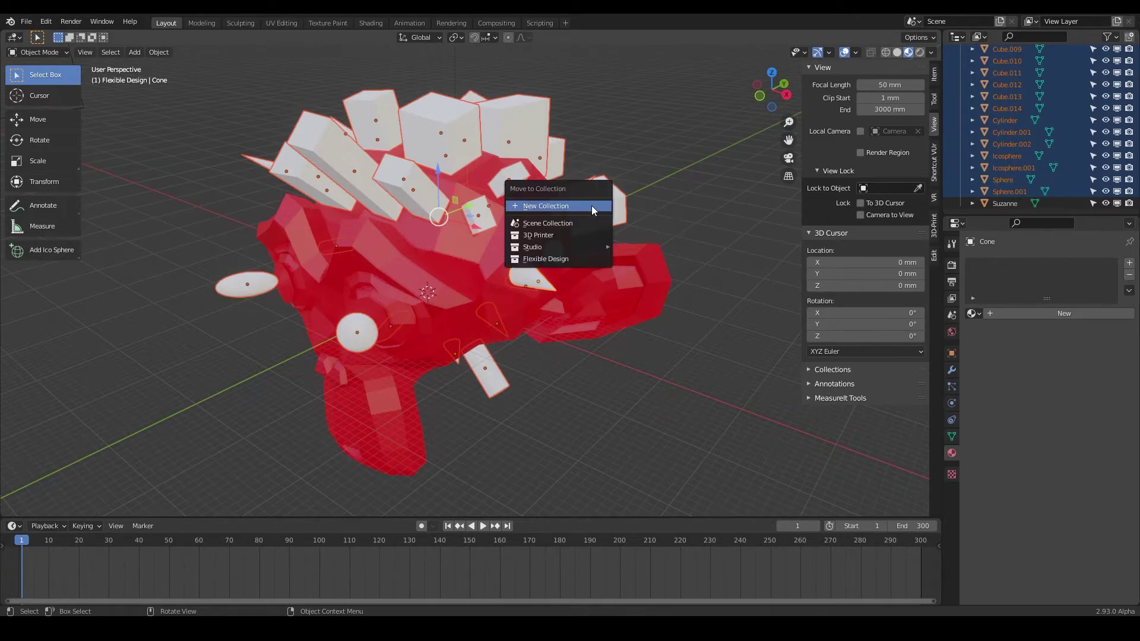
{"action": "left_click", "coordinate": [547, 206]}
{"action": "key", "text": "shift"}
{"action": "type", "text": "Add Primatives"}
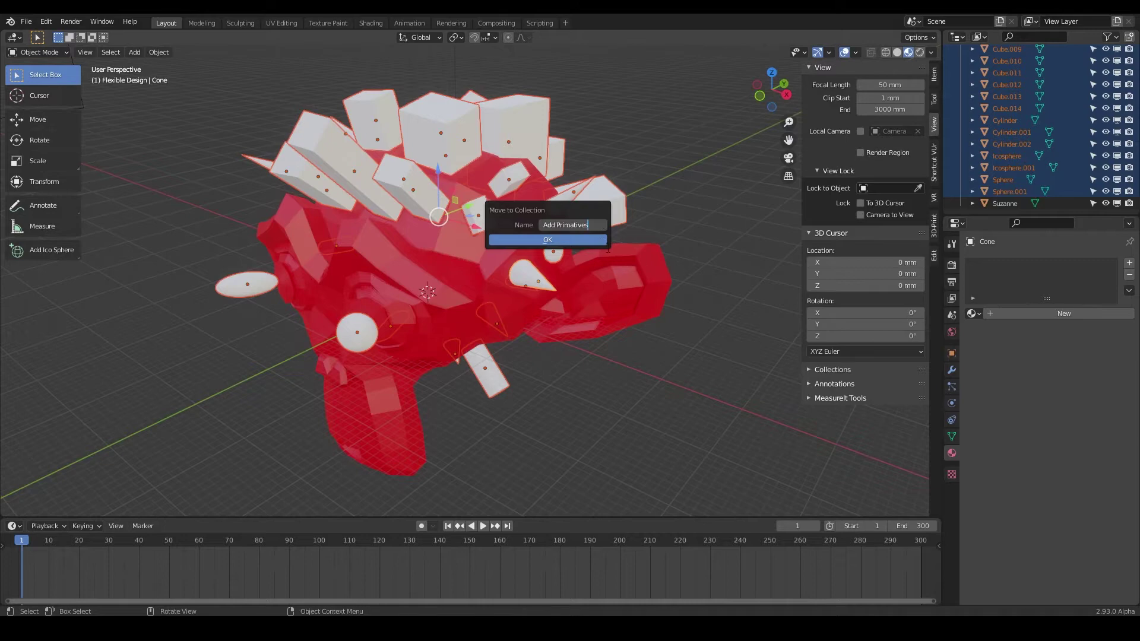
{"action": "left_click", "coordinate": [547, 240]}
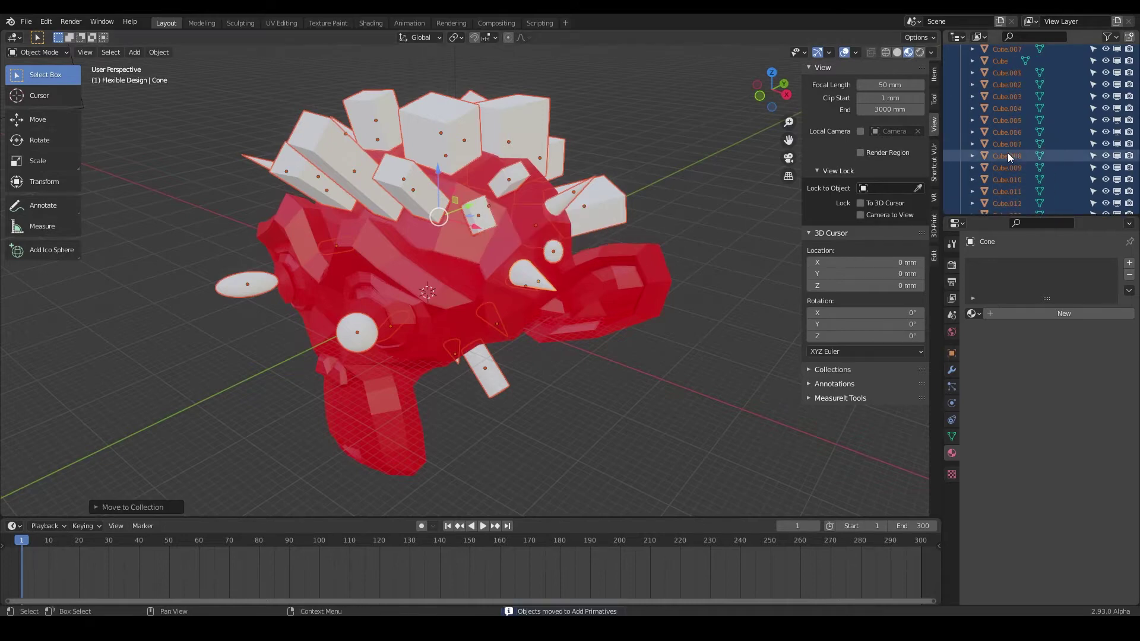
Collapse Add Primatives and Flexible Design in the Outliner, then re-expand Flexible Design
{"action": "scroll", "coordinate": [988, 144], "scroll_direction": "up", "scroll_amount": 5}
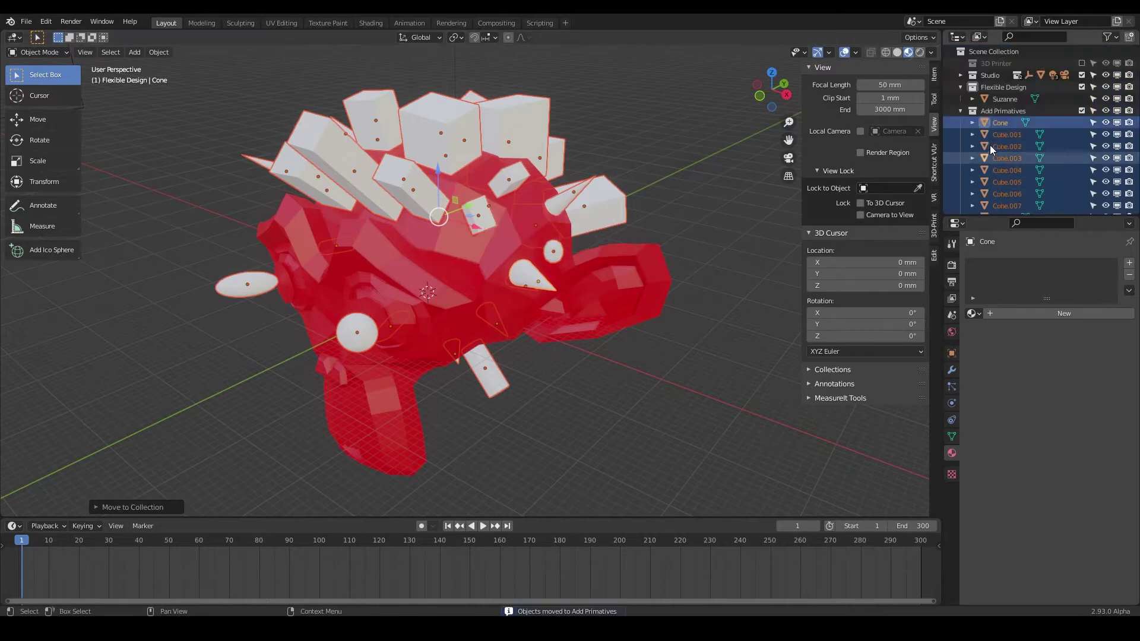
{"action": "left_click", "coordinate": [961, 111]}
{"action": "left_click", "coordinate": [961, 88]}
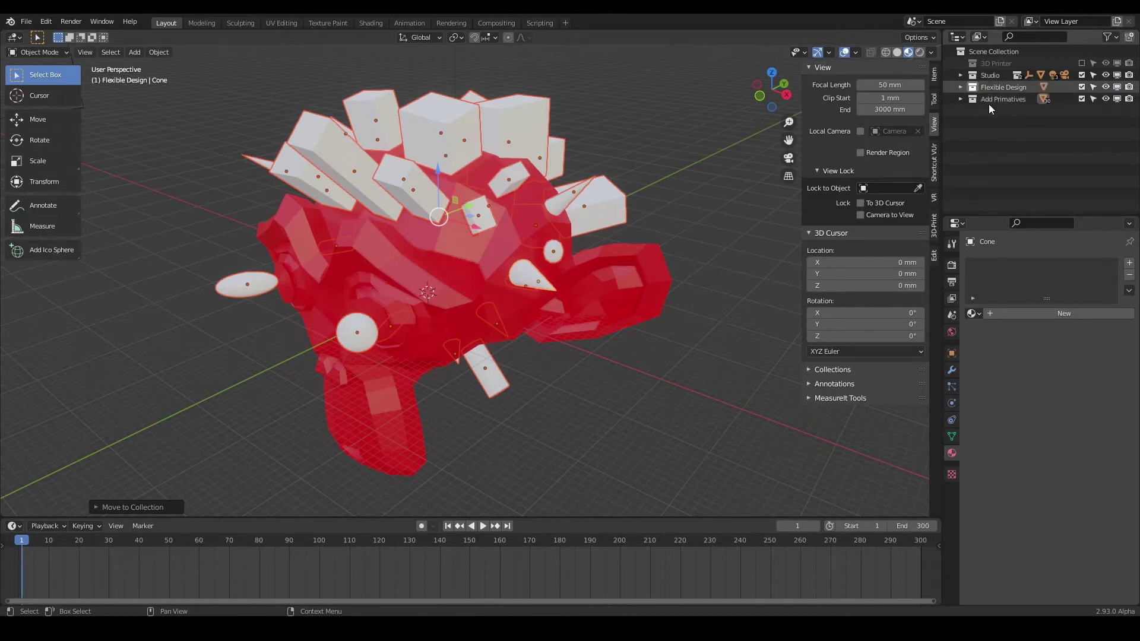
{"action": "left_click", "coordinate": [961, 88]}
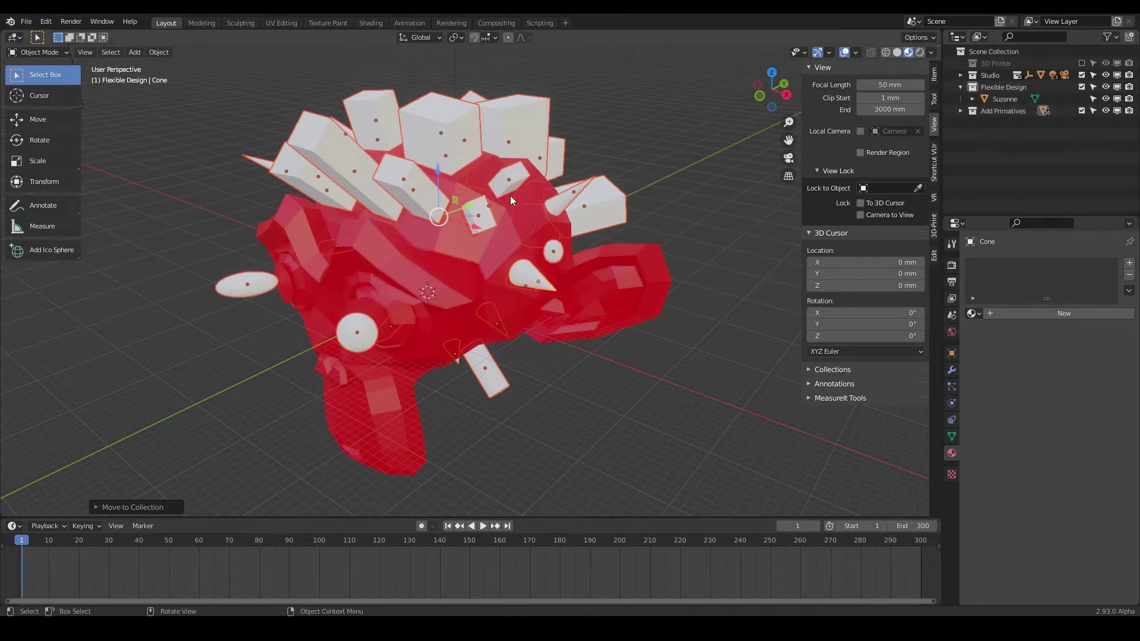
Delete the Add Primatives collection and its objects with Delete Hierarchy, then face Suzanne
{"action": "left_click", "coordinate": [985, 110]}
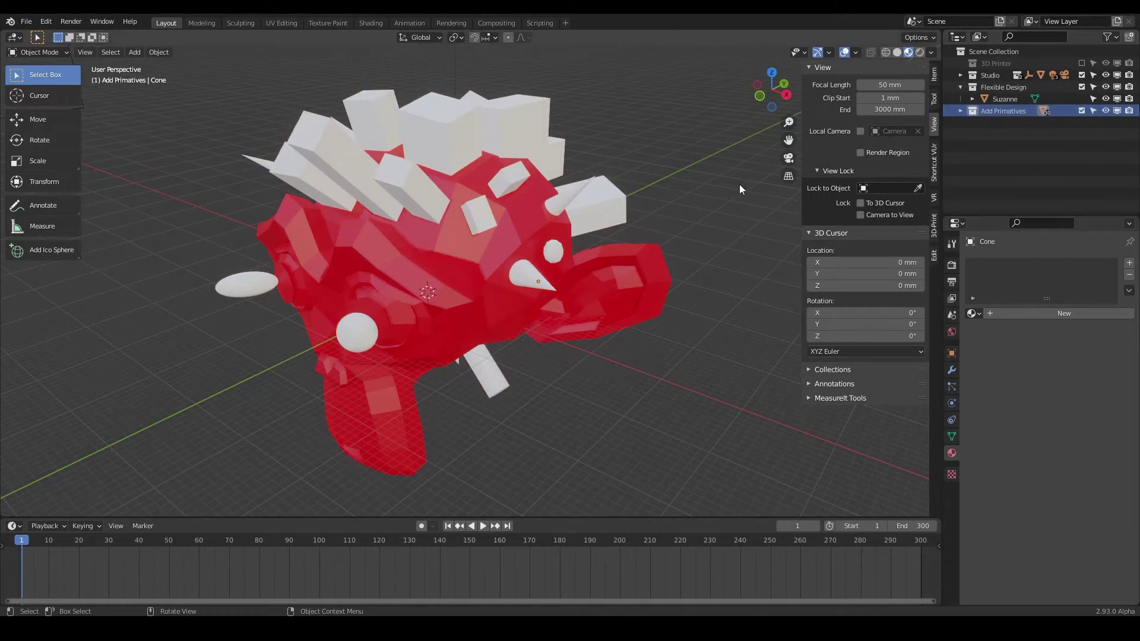
{"action": "left_click", "coordinate": [1082, 110]}
{"action": "left_click", "coordinate": [1082, 110]}
{"action": "right_click", "coordinate": [1012, 112]}
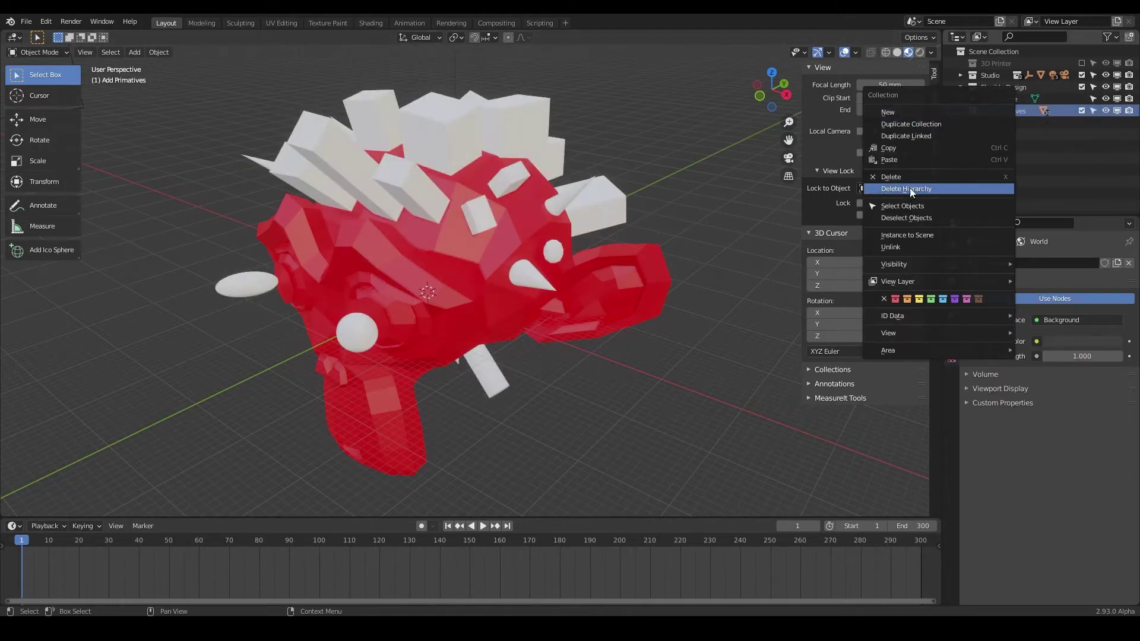
{"action": "right_click", "coordinate": [1017, 110]}
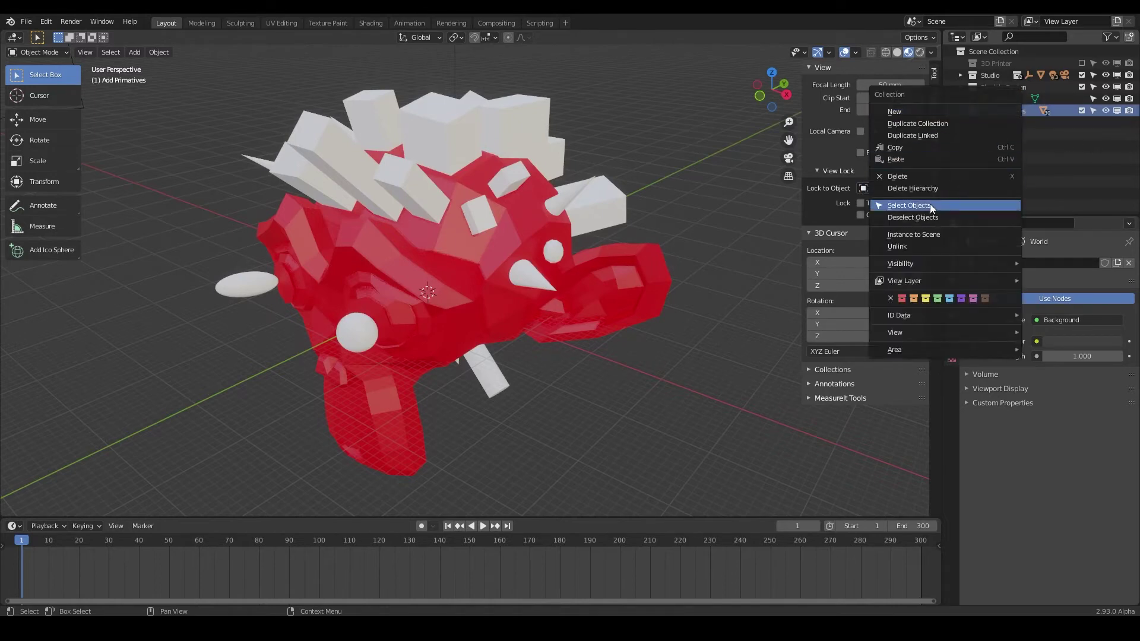
{"action": "left_click", "coordinate": [905, 190]}
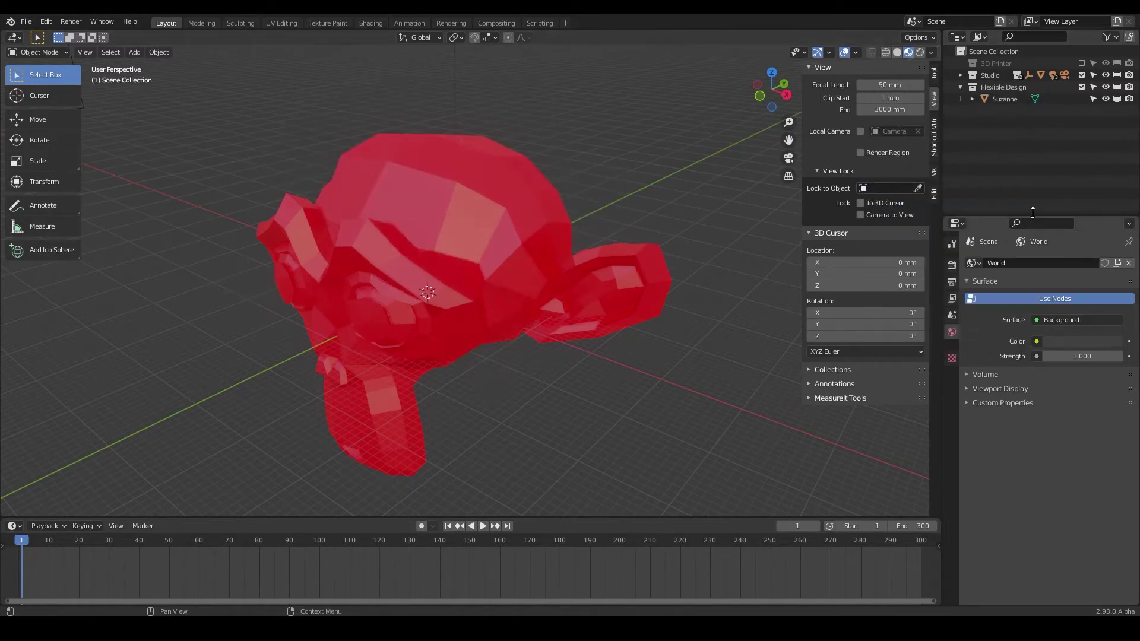
{"action": "middle_click_drag", "start_coordinate": [525, 320], "coordinate": [518, 265]}
Select Suzanne and switch her into Edit Mode with Tab
{"action": "left_click", "coordinate": [518, 265]}
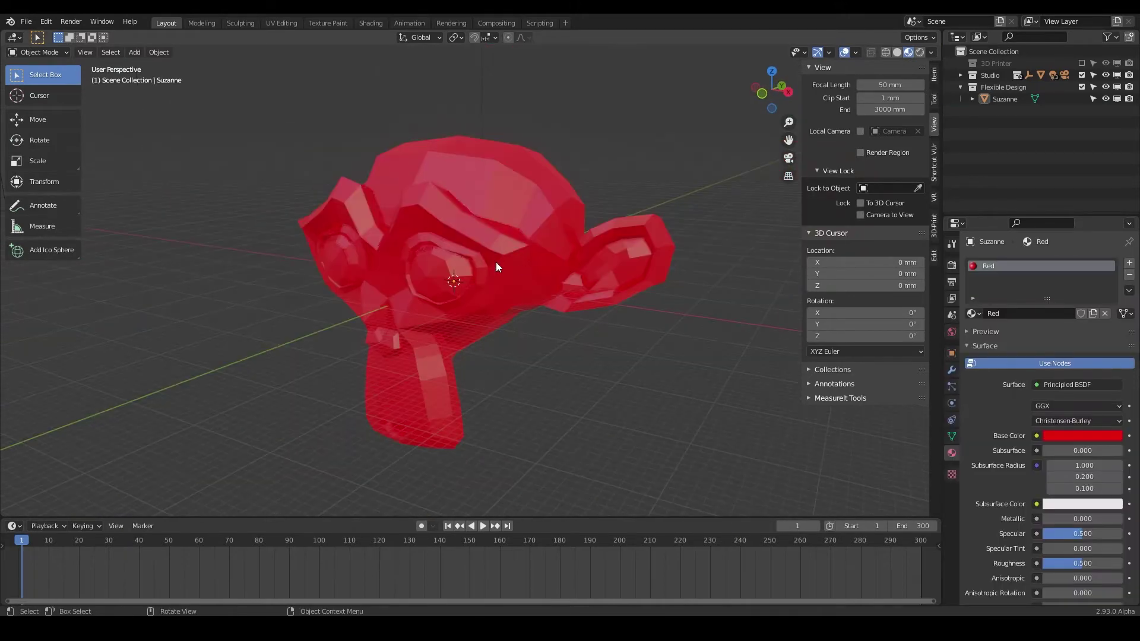
{"action": "left_click", "coordinate": [496, 262]}
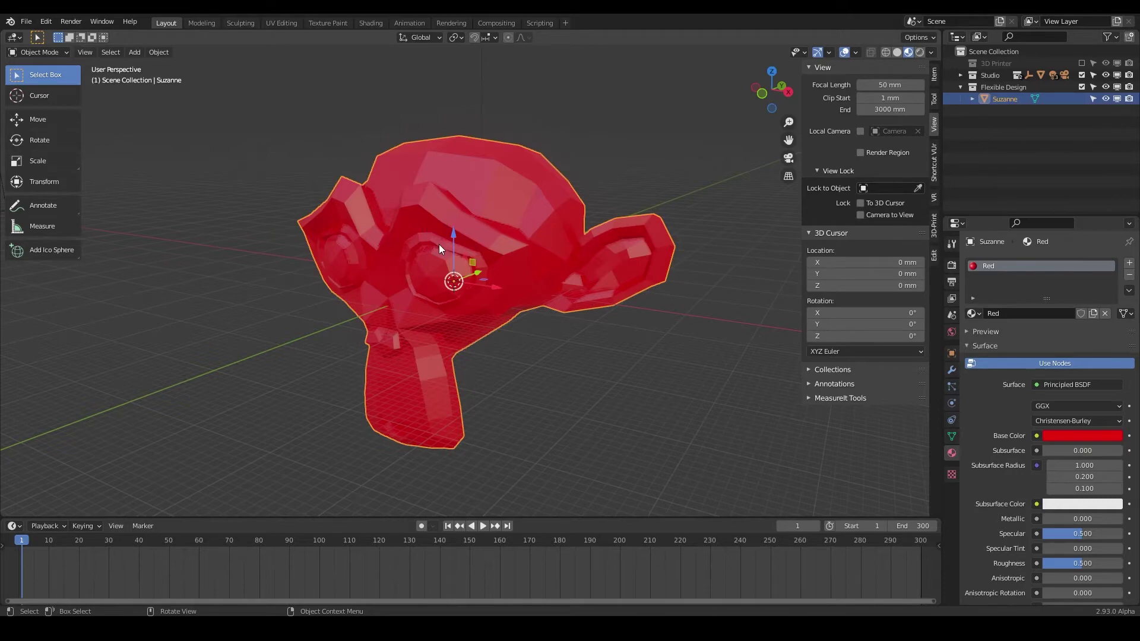
{"action": "key", "text": "Tab"}
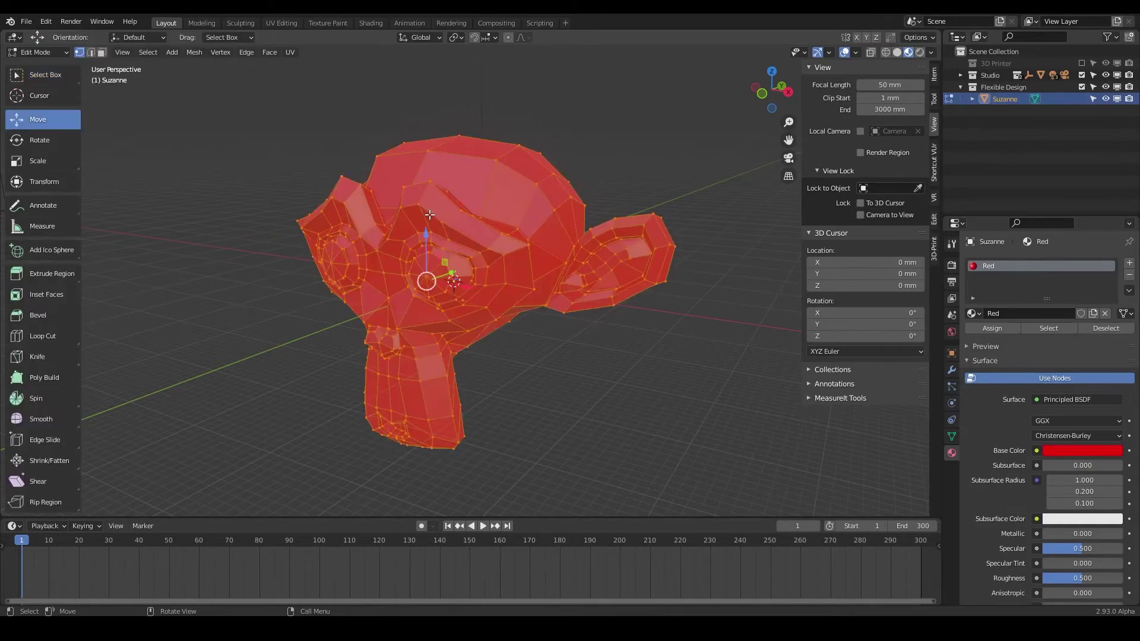
Toggle Object and Edit Mode from the mode dropdown, and dismiss the Ctrl+Tab mode pie
{"action": "left_click", "coordinate": [56, 53]}
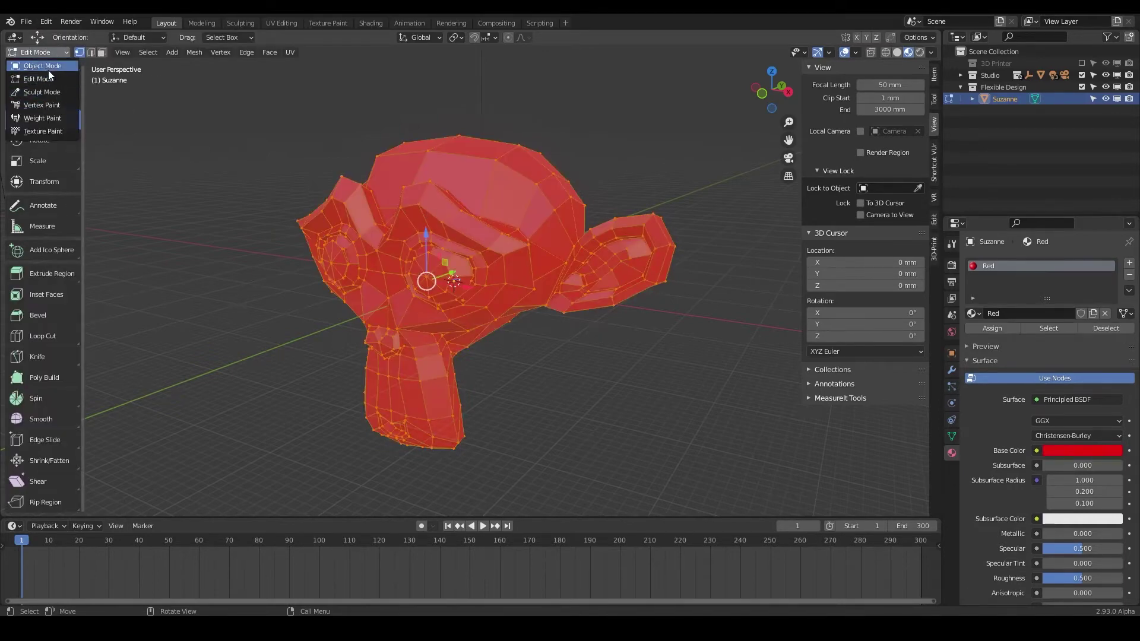
{"action": "left_click", "coordinate": [48, 65]}
{"action": "left_click", "coordinate": [48, 51]}
{"action": "left_click", "coordinate": [40, 79]}
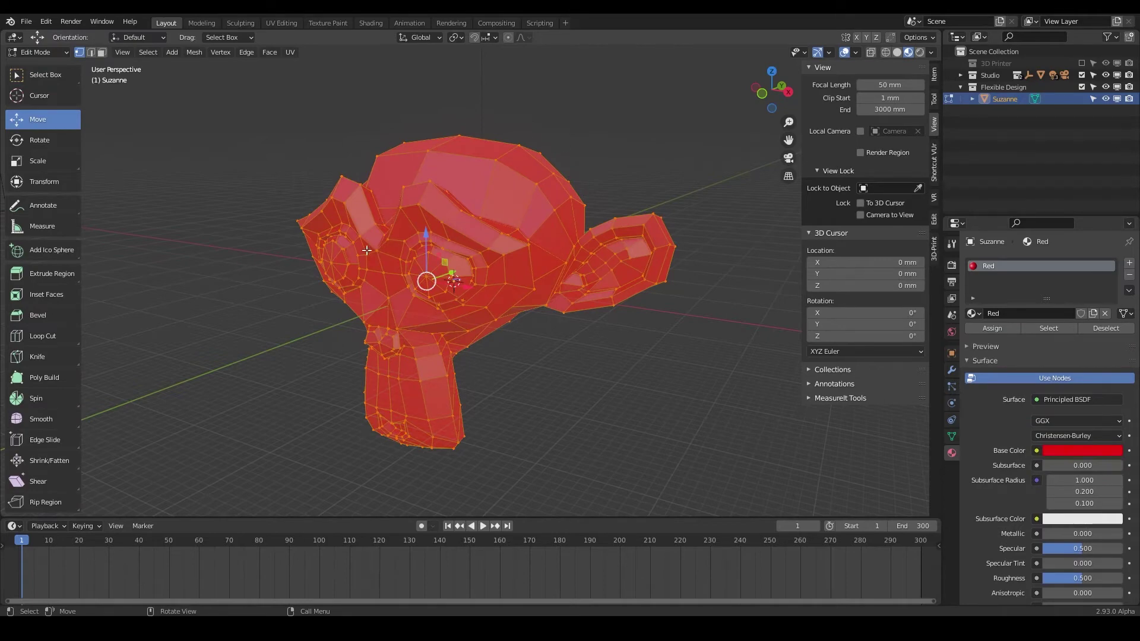
{"action": "key", "text": "ctrl+Tab"}
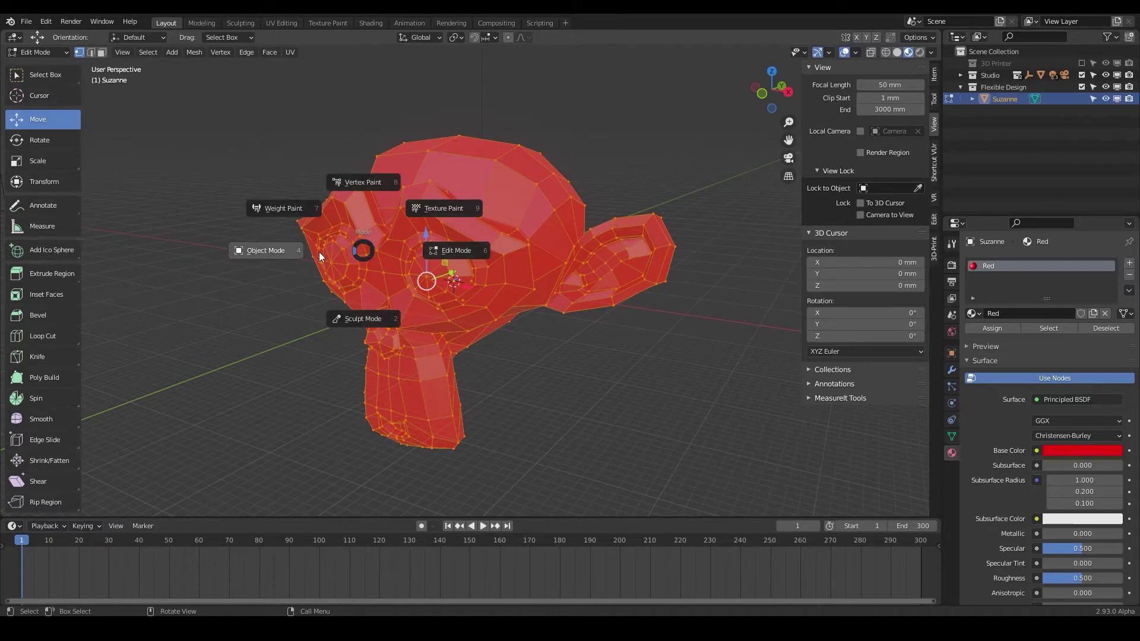
{"action": "key", "text": "Escape"}
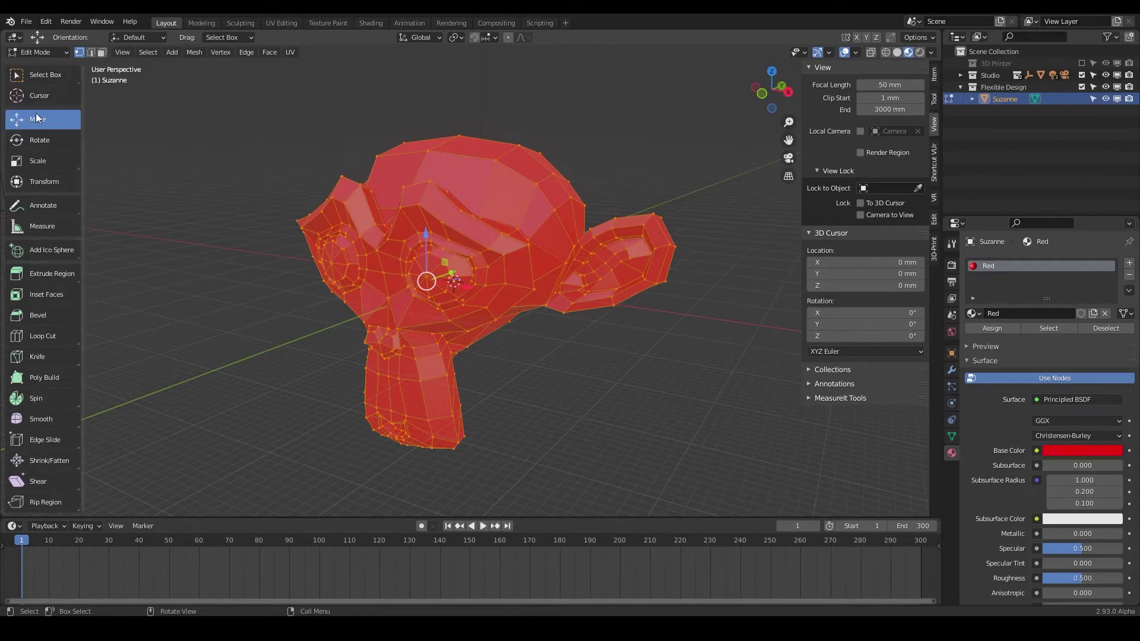
Select single vertices one at a time across Suzanne's head and face
{"action": "scroll", "coordinate": [460, 209], "scroll_direction": "up", "scroll_amount": 3}
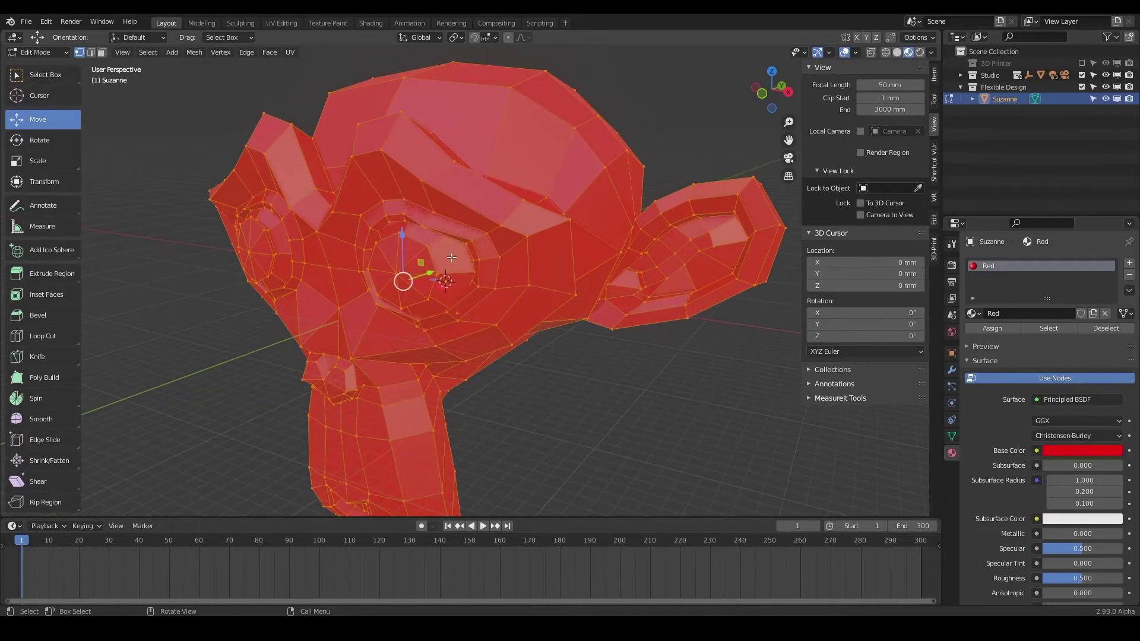
{"action": "scroll", "coordinate": [451, 257], "scroll_direction": "down", "scroll_amount": 2}
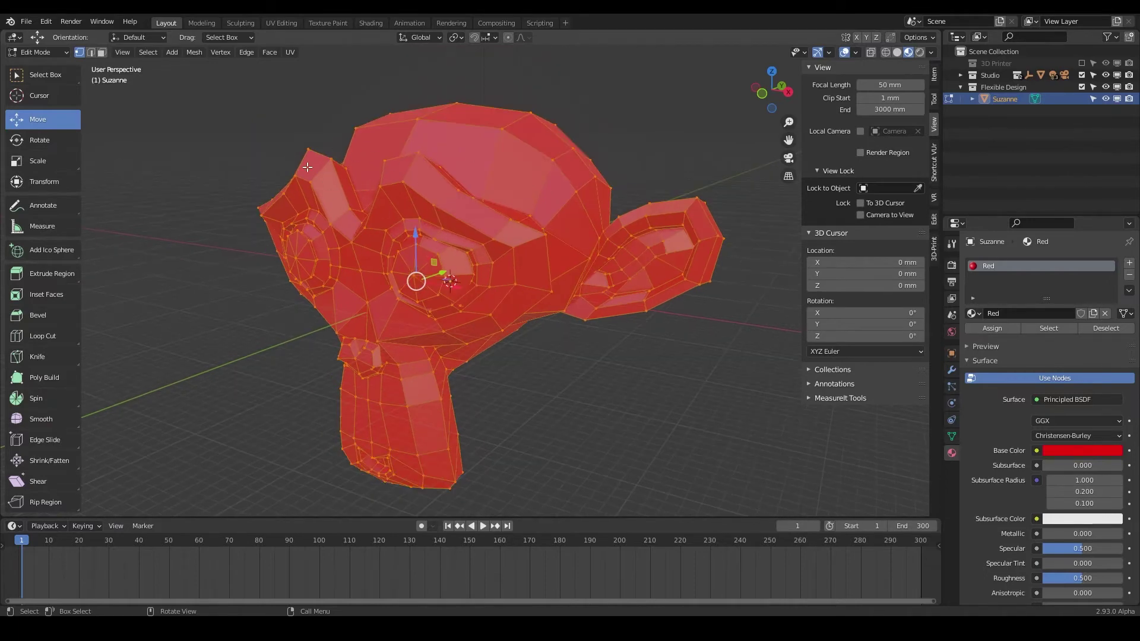
{"action": "left_click", "coordinate": [459, 187]}
{"action": "left_click", "coordinate": [501, 128]}
{"action": "left_click", "coordinate": [531, 112]}
{"action": "left_click", "coordinate": [552, 155]}
{"action": "left_click", "coordinate": [576, 191]}
{"action": "left_click", "coordinate": [418, 118]}
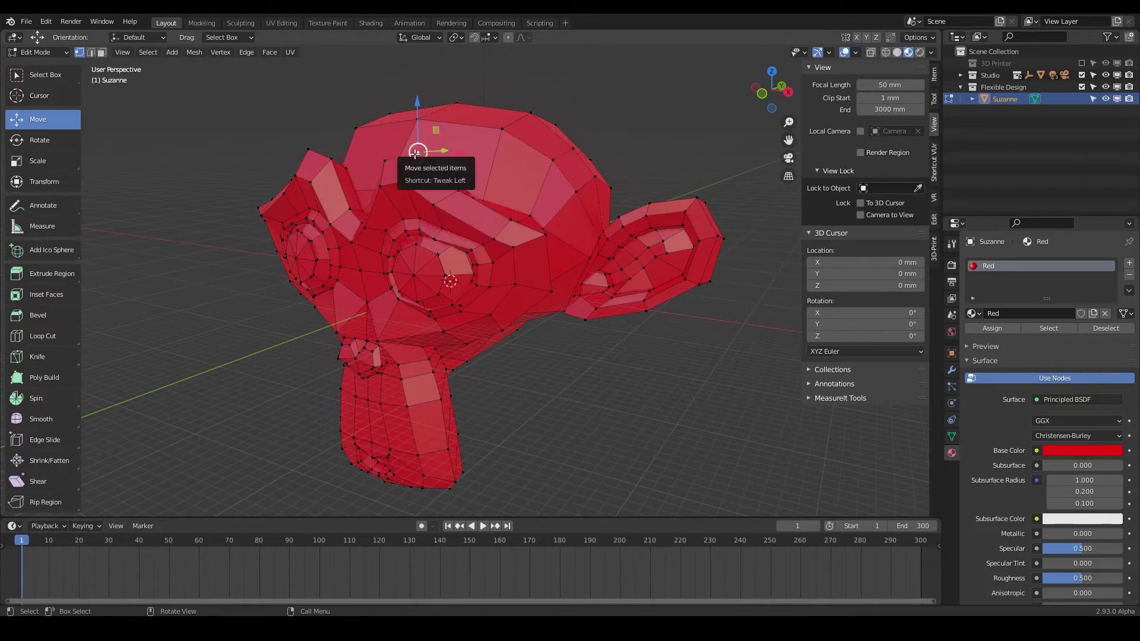
{"action": "left_click", "coordinate": [399, 182]}
{"action": "left_click", "coordinate": [379, 186]}
{"action": "left_click", "coordinate": [384, 160]}
{"action": "left_click", "coordinate": [418, 152]}
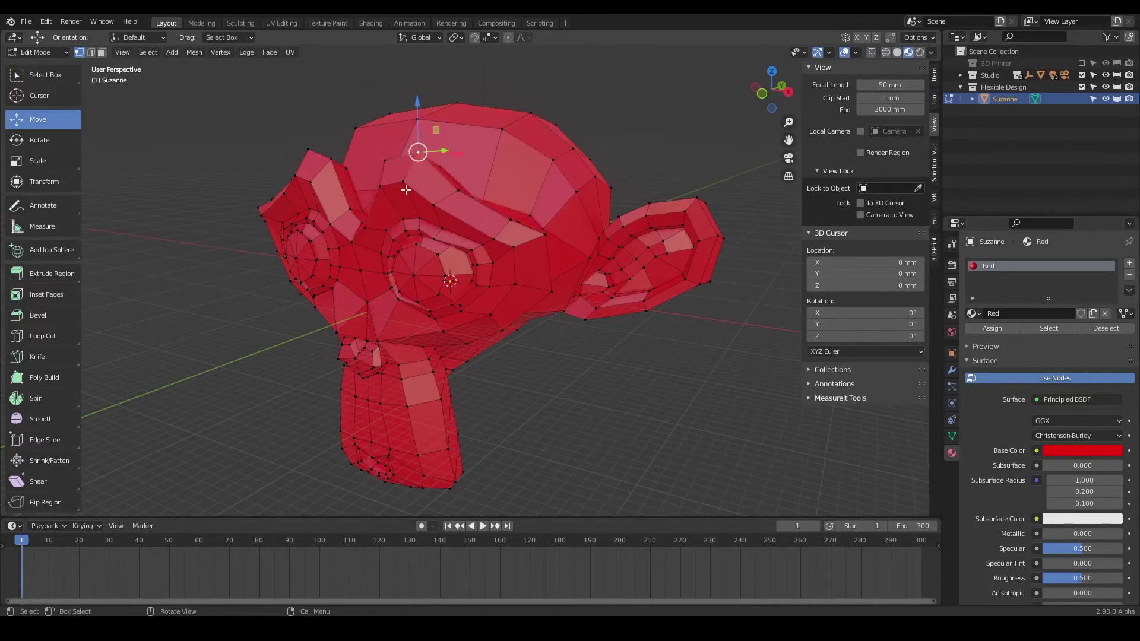
{"action": "left_click", "coordinate": [502, 130]}
Build a multi-vertex selection on the crown, then clear it and select only the top vertex
{"action": "left_click", "coordinate": [417, 119], "text": "shift"}
{"action": "left_click", "coordinate": [530, 112], "text": "shift"}
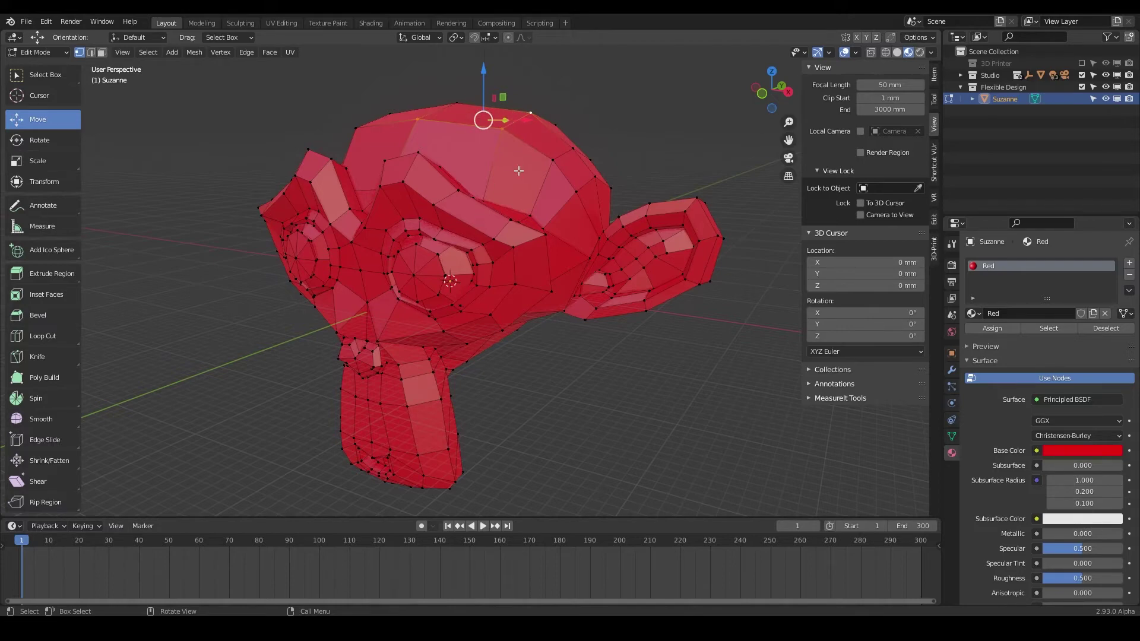
{"action": "left_click", "coordinate": [484, 190]}
{"action": "left_click", "coordinate": [554, 159]}
{"action": "left_click", "coordinate": [502, 128], "text": "shift"}
{"action": "left_click", "coordinate": [493, 194], "text": "shift"}
{"action": "left_click", "coordinate": [535, 218], "text": "shift"}
{"action": "left_click", "coordinate": [530, 113]}
{"action": "left_click", "coordinate": [502, 128], "text": "shift"}
{"action": "left_click", "coordinate": [553, 159], "text": "shift"}
{"action": "left_click", "coordinate": [573, 149], "text": "shift"}
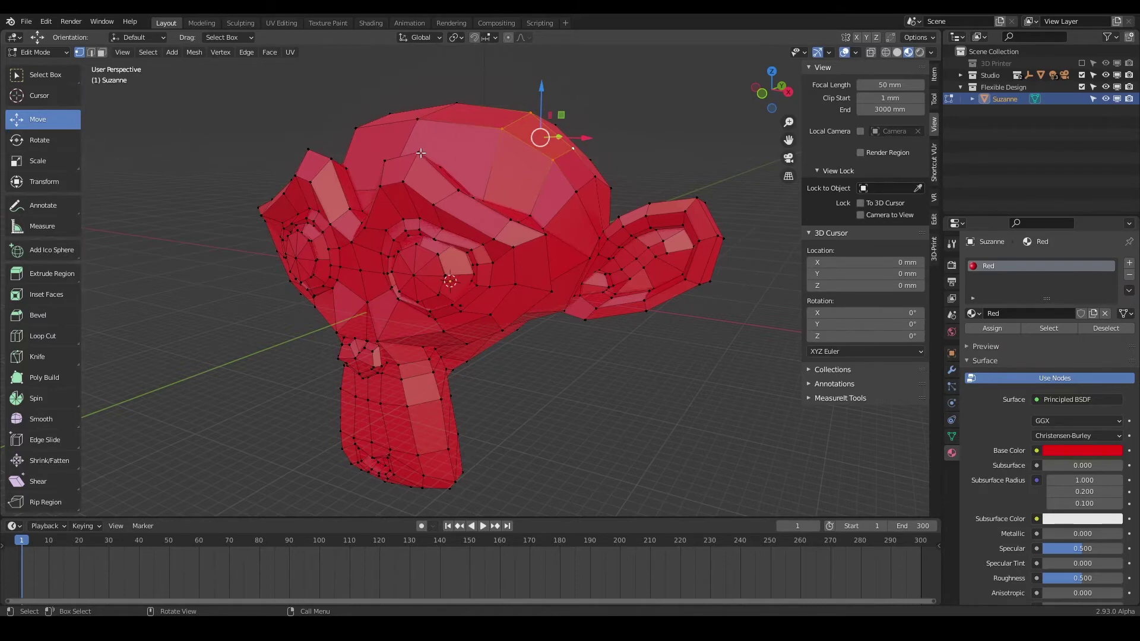
{"action": "key", "text": "alt+a"}
{"action": "left_click", "coordinate": [422, 120]}
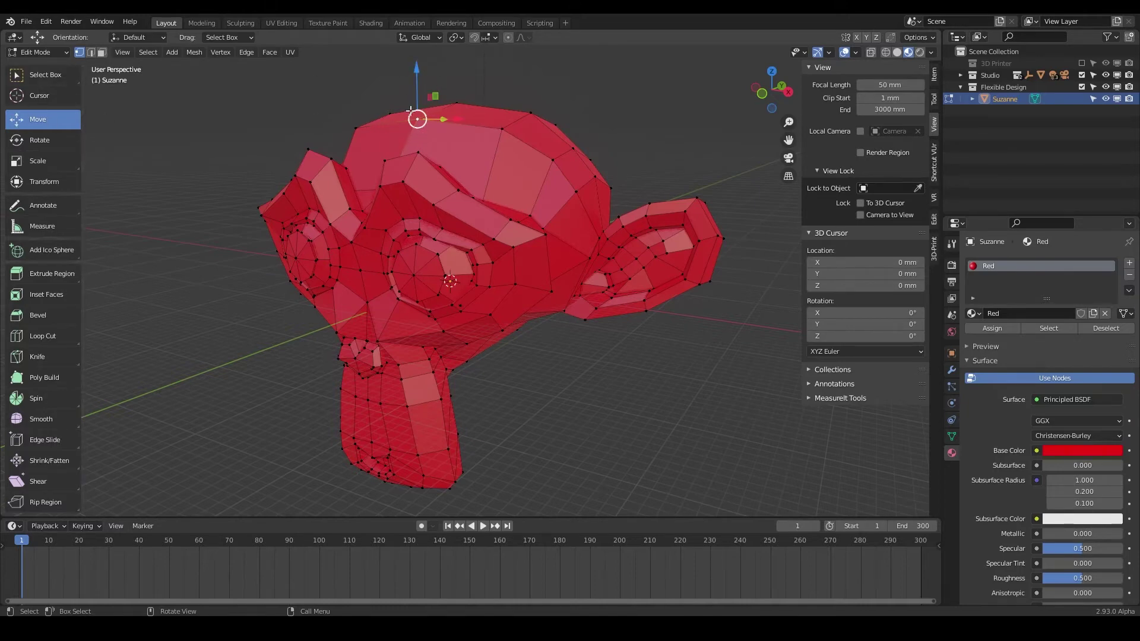
Drag the top vertex while cycling the move constraint through the X, Y and Z axes
{"action": "mouse_move", "coordinate": [417, 116]}
{"action": "left_mouse_down"}
{"action": "mouse_move", "coordinate": [425, 98]}
{"action": "mouse_move", "coordinate": [493, 89]}
{"action": "mouse_move", "coordinate": [458, 83]}
{"action": "mouse_move", "coordinate": [469, 128]}
{"action": "mouse_move", "coordinate": [408, 136]}
{"action": "mouse_move", "coordinate": [432, 101]}
{"action": "mouse_move", "coordinate": [434, 129]}
{"action": "left_mouse_up"}
{"action": "key", "text": "x"}
{"action": "key", "text": "y"}
{"action": "key", "text": "z"}
Move another top-of-head vertex along global Z and confirm, then pick Select Box
{"action": "left_click", "coordinate": [506, 127]}
{"action": "left_click", "coordinate": [533, 116]}
{"action": "key", "text": "g"}
{"action": "key", "text": "x"}
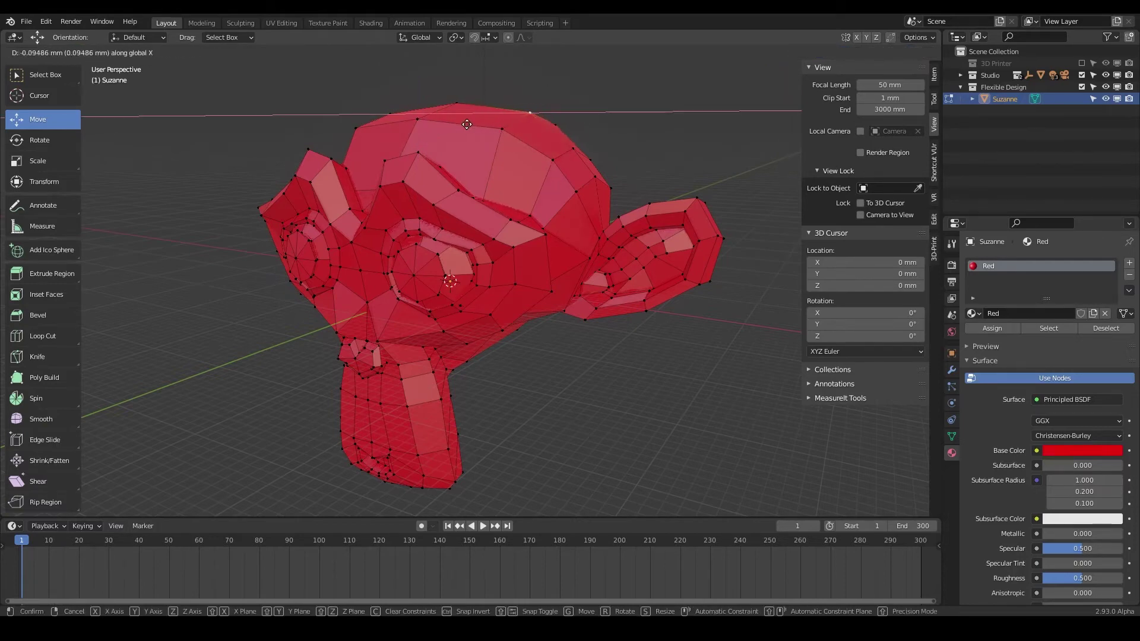
{"action": "key", "text": "y"}
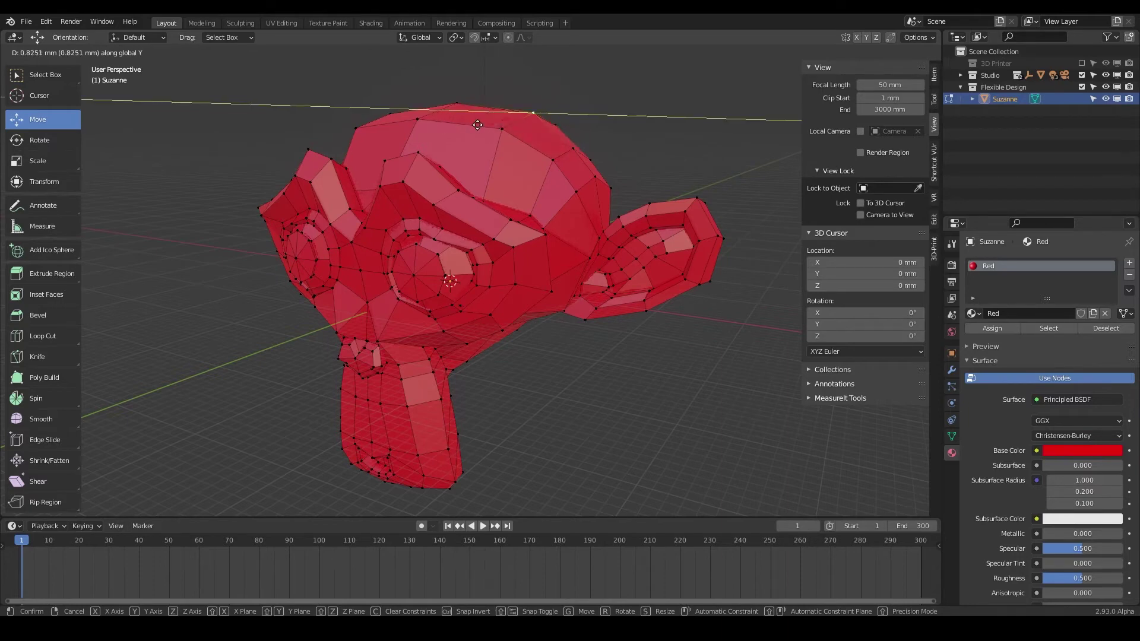
{"action": "key", "text": "z"}
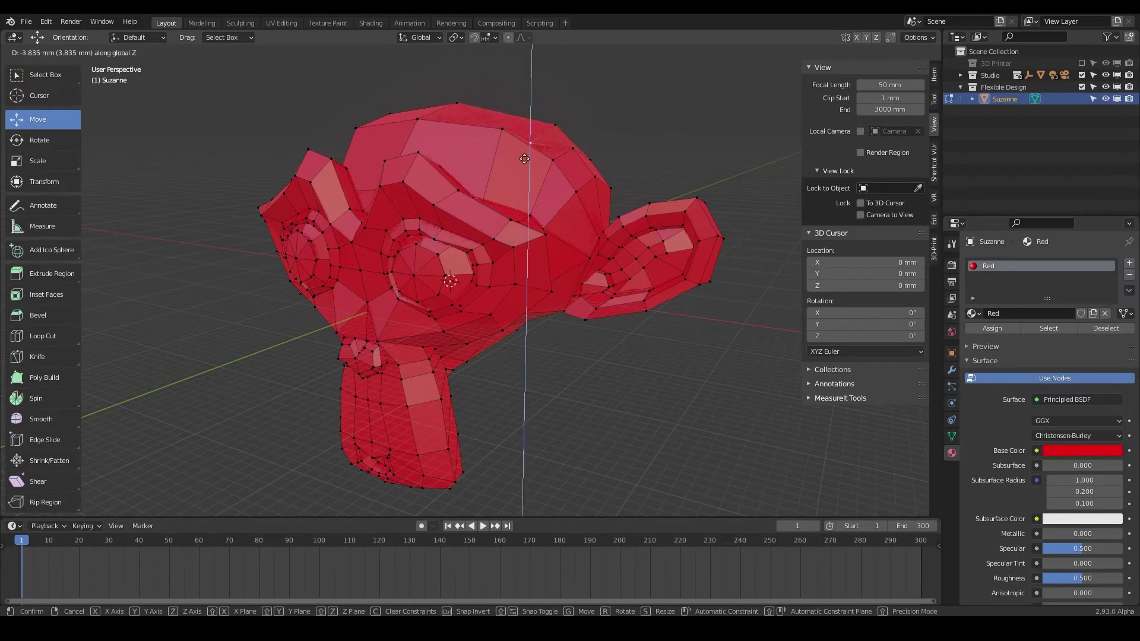
{"action": "left_click", "coordinate": [488, 143]}
{"action": "left_click", "coordinate": [45, 74]}
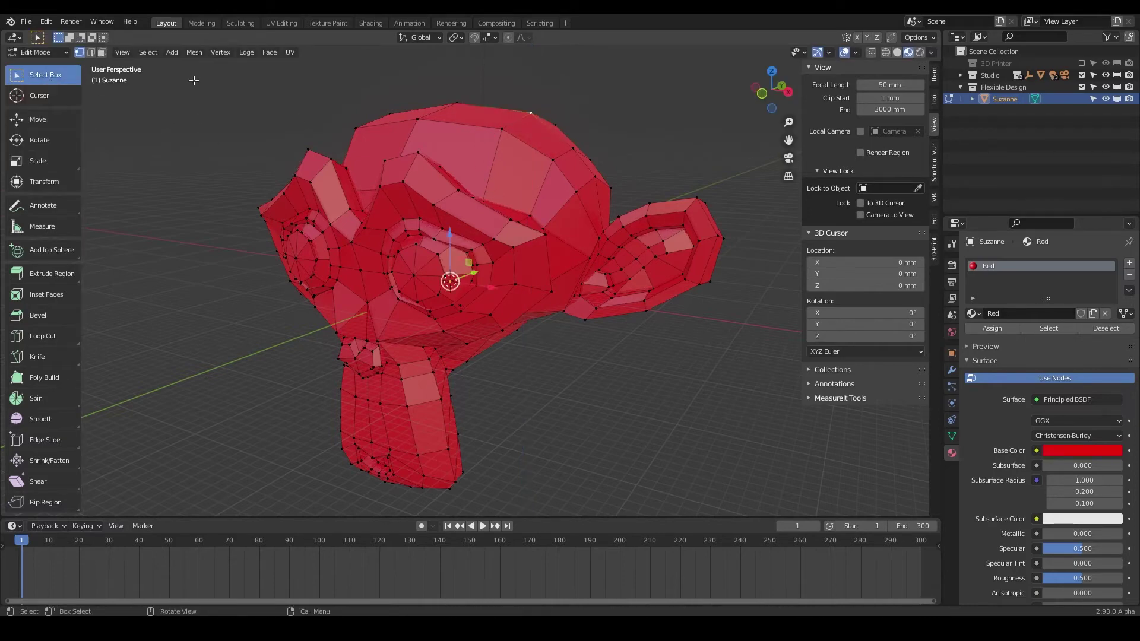
Box-select the upper-right head vertices, cancel a trial move, and show their median X 16.009, Y 3.2635, Z 18.346 mm
{"action": "left_click_drag", "start_coordinate": [497, 85], "coordinate": [653, 199]}
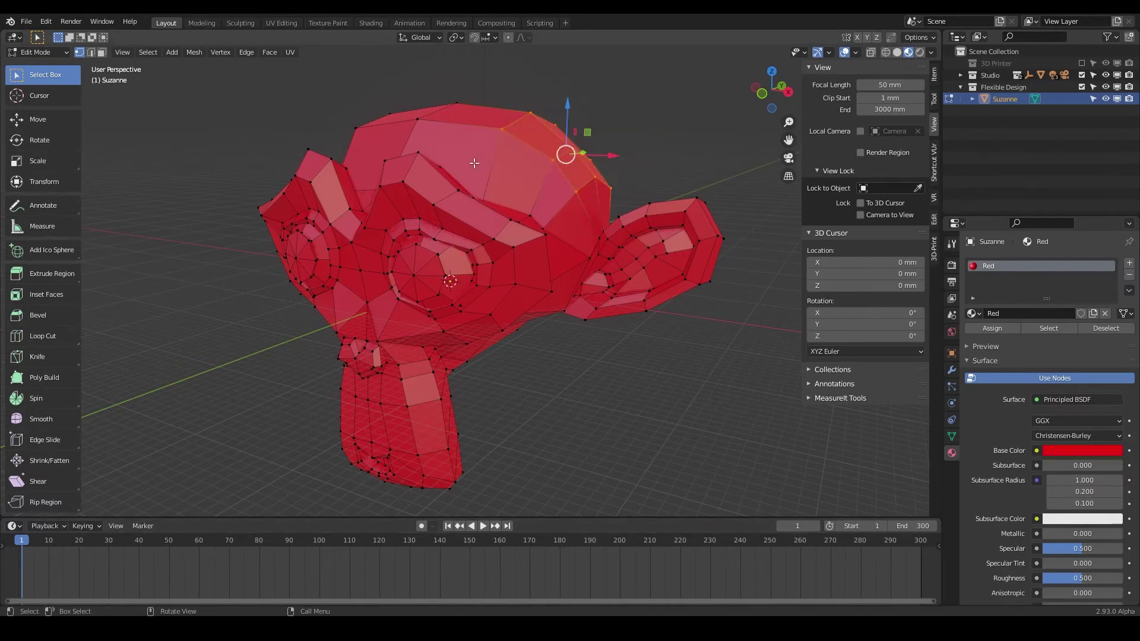
{"action": "key", "text": "g"}
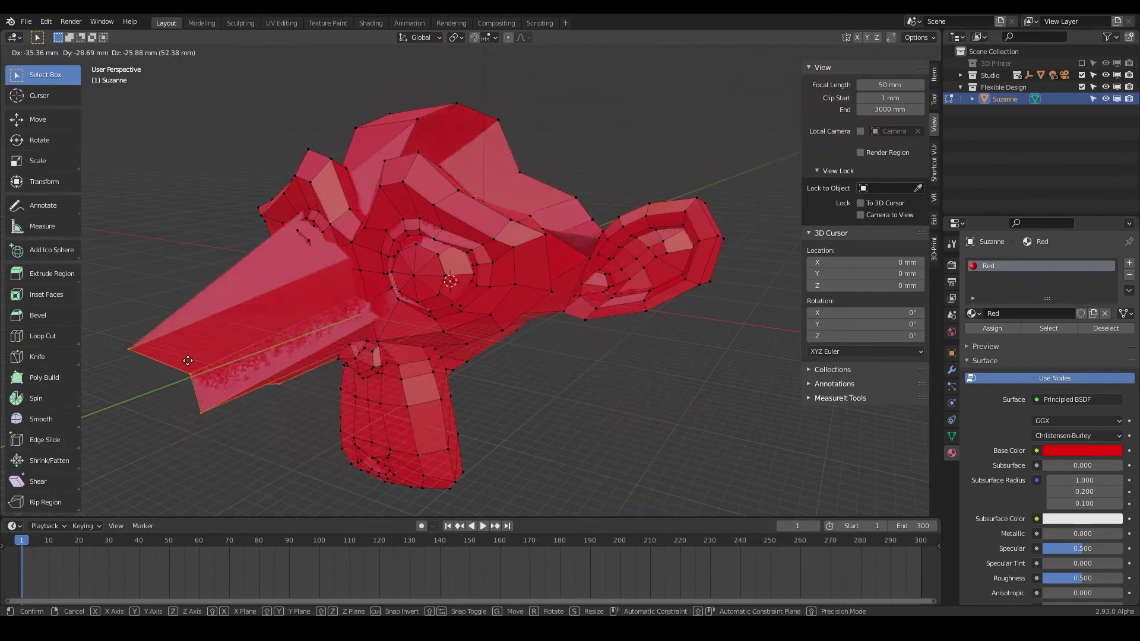
{"action": "right_click", "coordinate": [164, 363]}
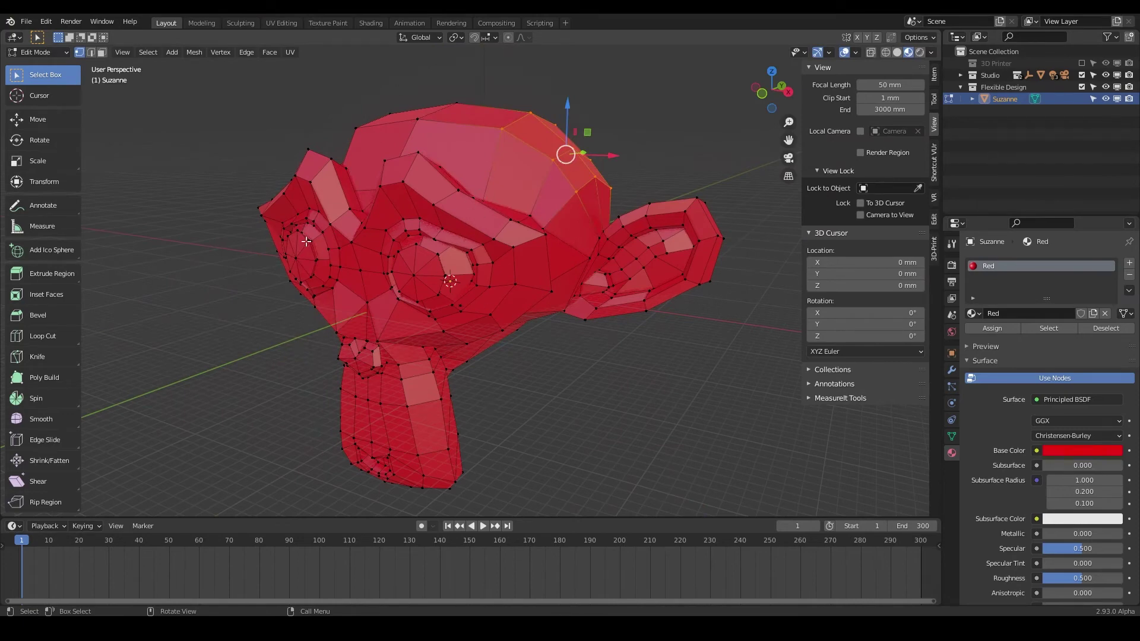
{"action": "left_click", "coordinate": [935, 253]}
{"action": "left_click", "coordinate": [934, 75]}
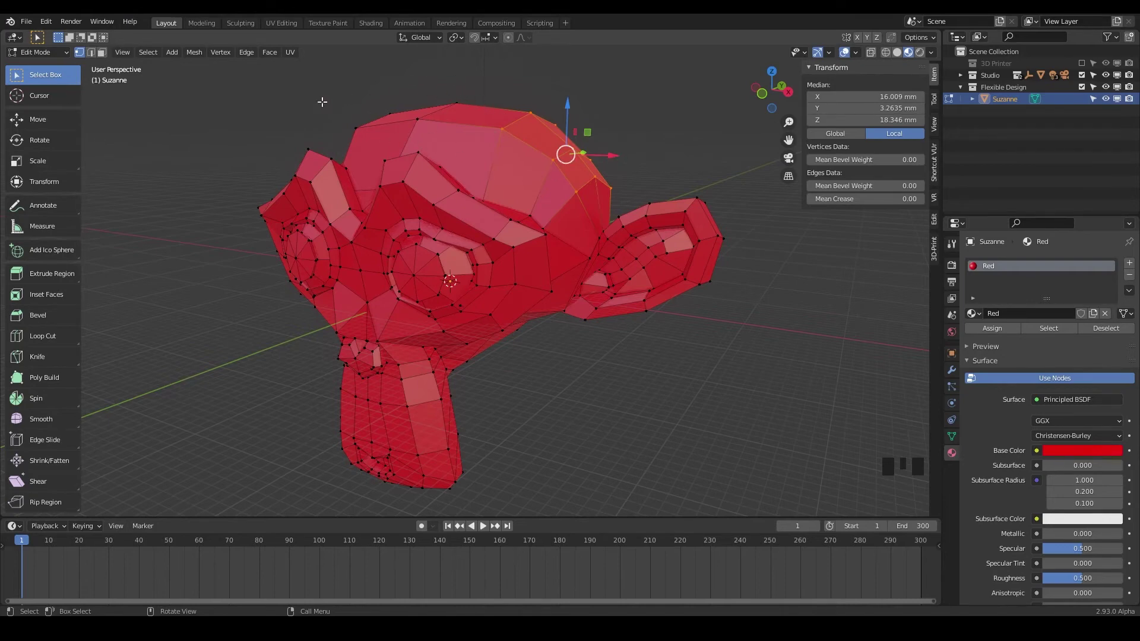
Circle-select the head-top vertices and rotate them with the Rotate gizmo
{"action": "left_click", "coordinate": [36, 76]}
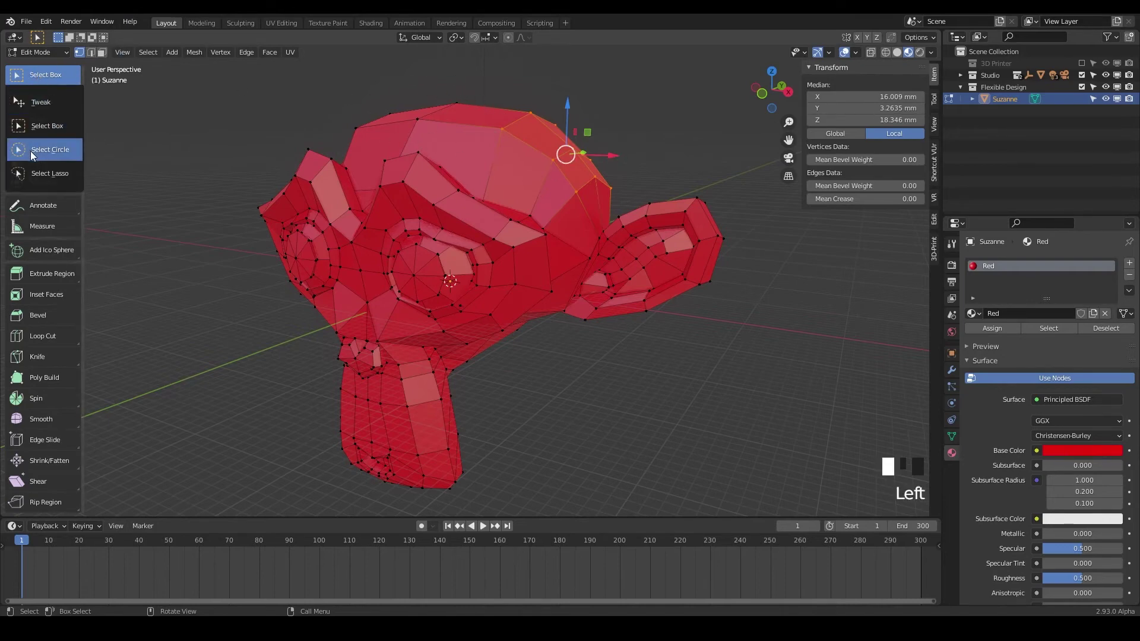
{"action": "left_click", "coordinate": [36, 153]}
{"action": "mouse_move", "coordinate": [380, 119]}
{"action": "left_mouse_down"}
{"action": "mouse_move", "coordinate": [415, 130]}
{"action": "mouse_move", "coordinate": [458, 107]}
{"action": "mouse_move", "coordinate": [416, 105]}
{"action": "mouse_move", "coordinate": [484, 105]}
{"action": "left_mouse_up"}
{"action": "left_click", "coordinate": [39, 140]}
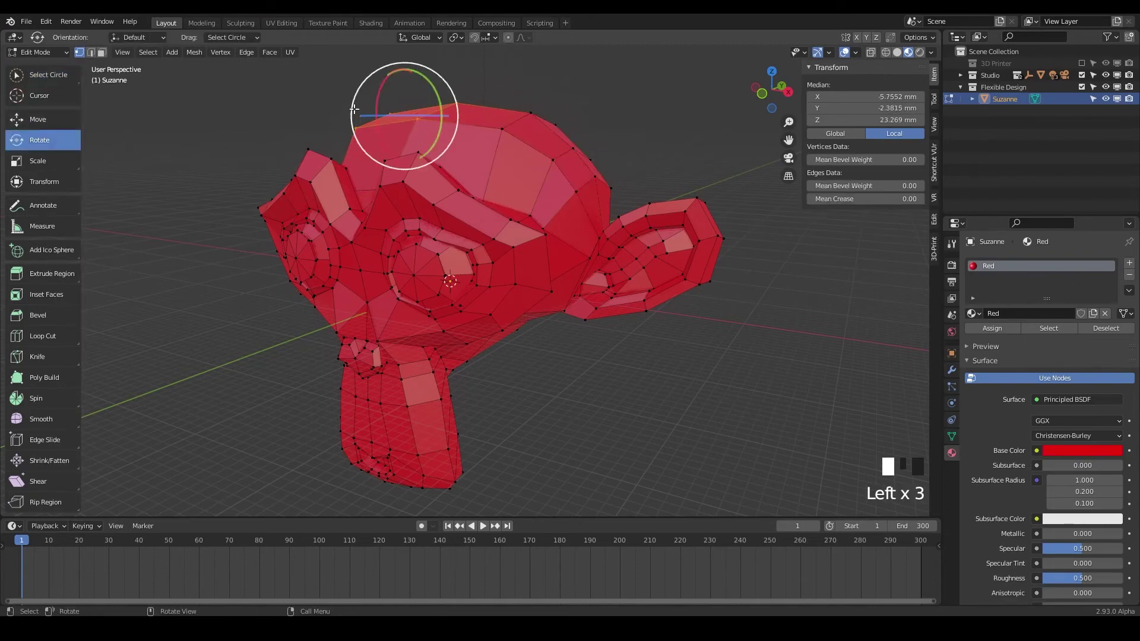
{"action": "mouse_move", "coordinate": [436, 99]}
{"action": "left_mouse_down"}
{"action": "mouse_move", "coordinate": [387, 106]}
{"action": "mouse_move", "coordinate": [430, 112]}
{"action": "left_mouse_up"}
{"action": "middle_click_drag", "start_coordinate": [431, 112], "coordinate": [425, 112]}
{"action": "left_click_drag", "start_coordinate": [415, 138], "coordinate": [408, 131]}
Orbit to a front view, select a single crown vertex and cancel a trial move
{"action": "middle_click_drag", "start_coordinate": [408, 131], "coordinate": [671, 137]}
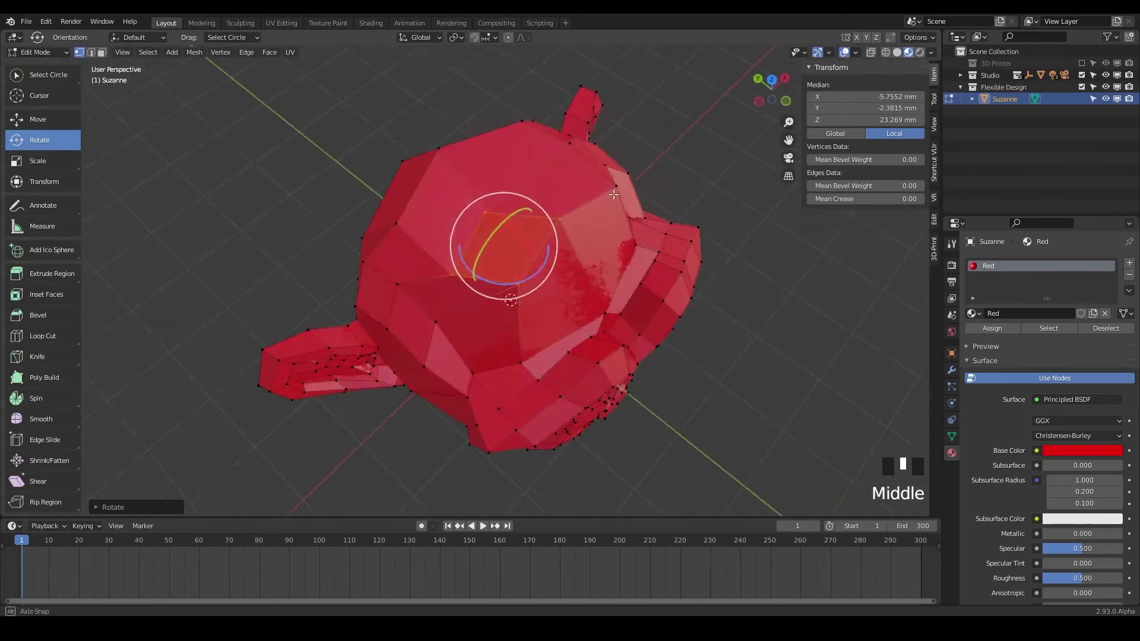
{"action": "middle_click_drag", "start_coordinate": [610, 194], "coordinate": [502, 224]}
{"action": "scroll", "coordinate": [516, 178], "scroll_direction": "down", "scroll_amount": 2}
{"action": "scroll", "coordinate": [502, 224], "scroll_direction": "up", "scroll_amount": 2}
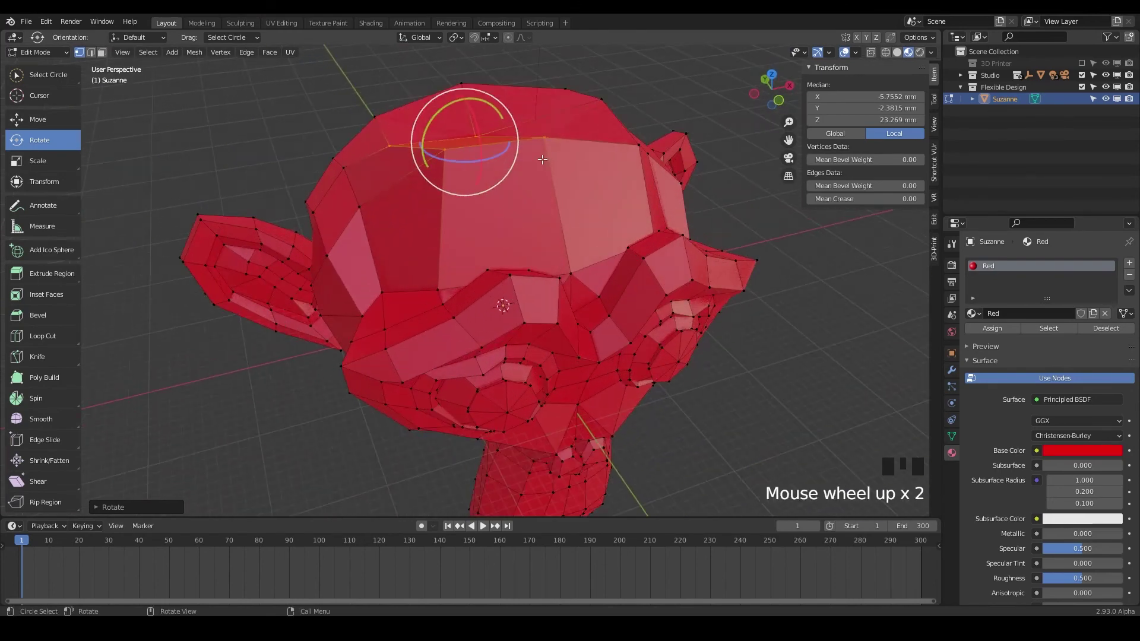
{"action": "left_click", "coordinate": [608, 103]}
{"action": "key", "text": "g"}
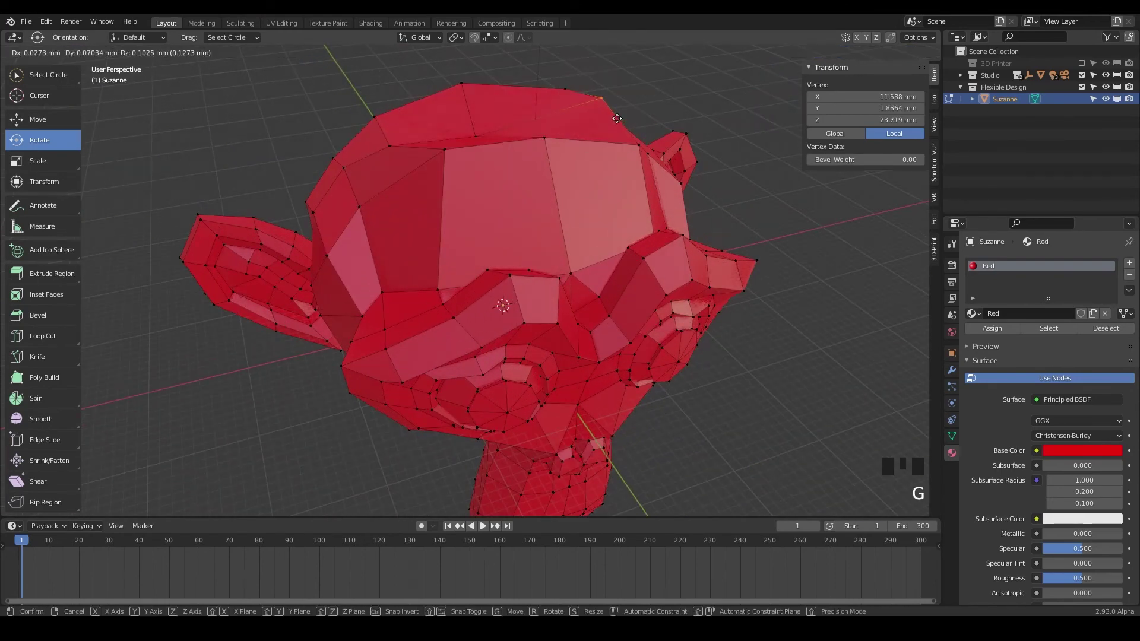
{"action": "right_click", "coordinate": [627, 107]}
{"action": "middle_click_drag", "start_coordinate": [612, 119], "coordinate": [526, 157]}
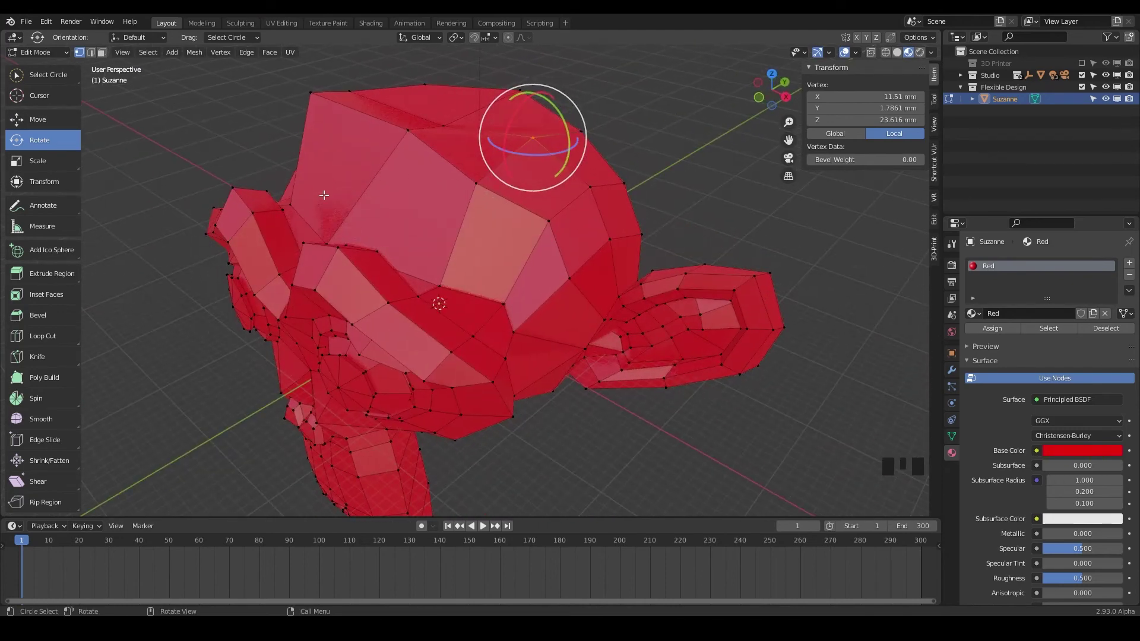
{"action": "scroll", "coordinate": [540, 245], "scroll_direction": "down", "scroll_amount": 2}
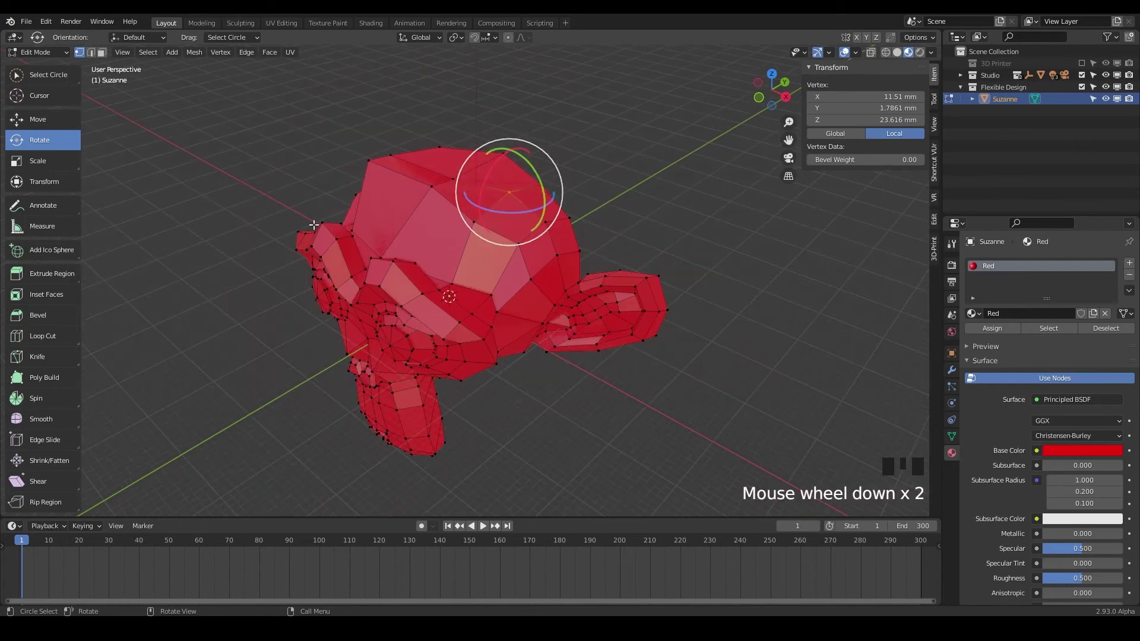
{"action": "scroll", "coordinate": [540, 246], "scroll_direction": "up", "scroll_amount": 3}
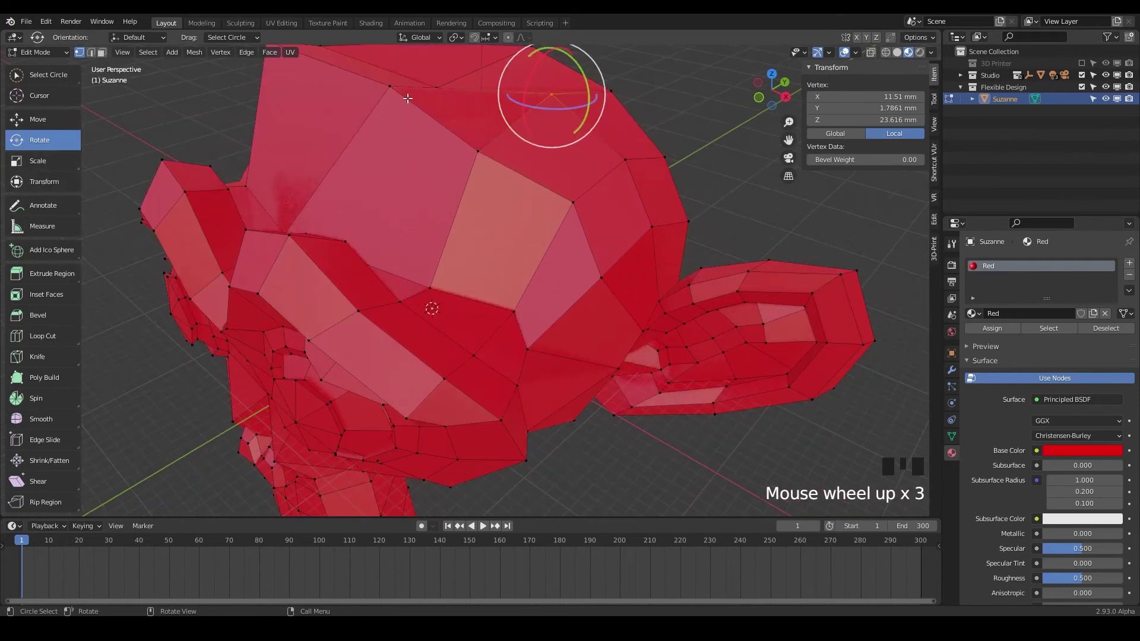
Add a vertex to the crown selection and scale it down by 0.603 with the Scale gizmo
{"action": "left_click", "coordinate": [389, 88], "text": "shift"}
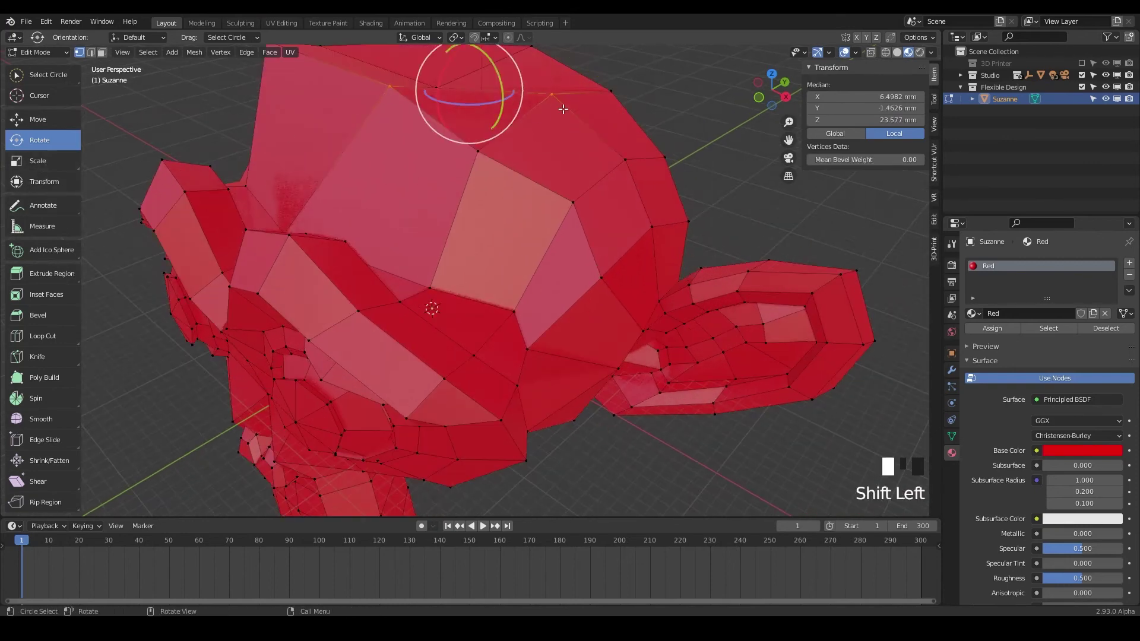
{"action": "left_click", "coordinate": [37, 160]}
{"action": "scroll", "coordinate": [307, 145], "scroll_direction": "down", "scroll_amount": 3}
{"action": "middle_click_drag", "start_coordinate": [306, 145], "coordinate": [516, 153]}
{"action": "left_click_drag", "start_coordinate": [516, 153], "coordinate": [535, 149]}
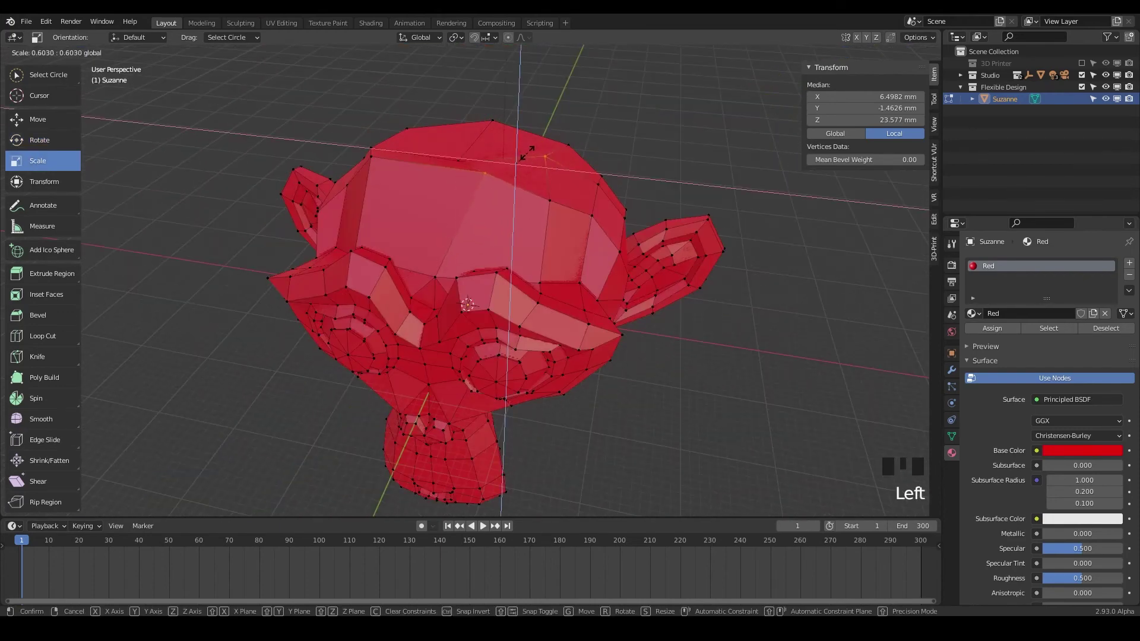
{"action": "left_click_drag", "start_coordinate": [523, 152], "coordinate": [520, 162]}
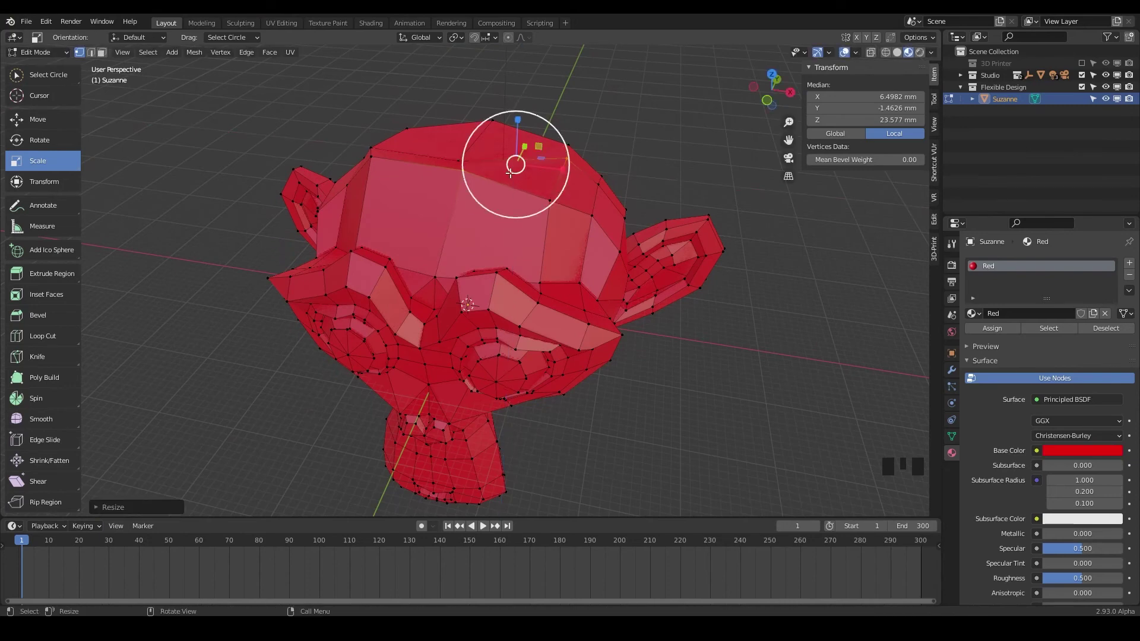
{"action": "middle_click_drag", "start_coordinate": [520, 167], "coordinate": [421, 178]}
{"action": "scroll", "coordinate": [439, 184], "scroll_direction": "up", "scroll_amount": 2}
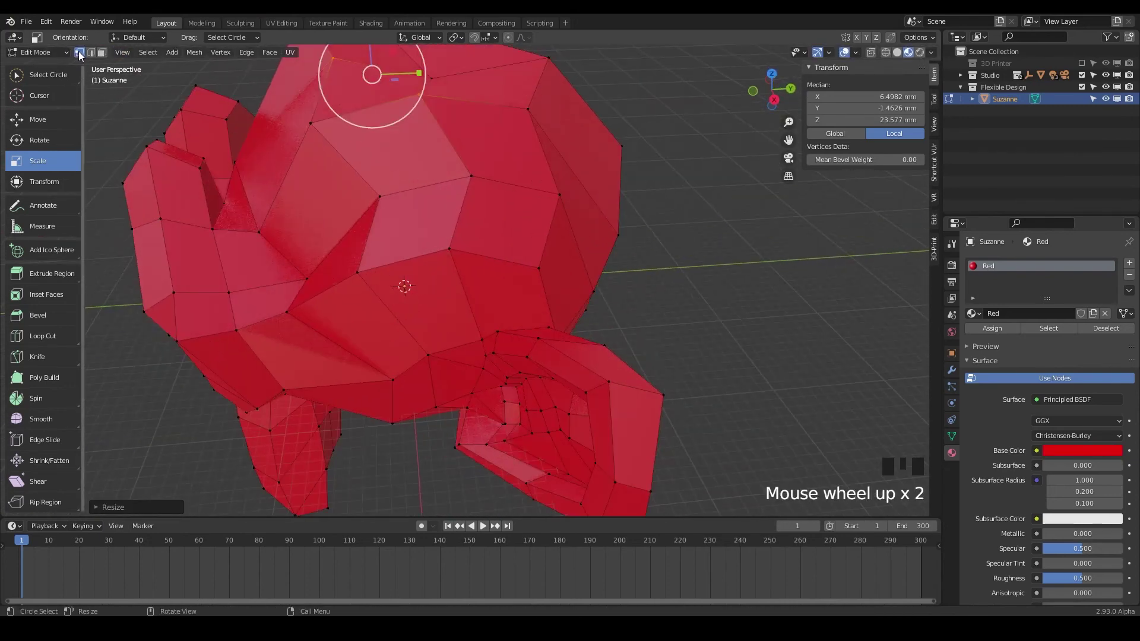
{"action": "middle_click_drag", "start_coordinate": [379, 142], "coordinate": [452, 240], "text": "shift"}
{"action": "scroll", "coordinate": [482, 208], "scroll_direction": "down", "scroll_amount": 2}
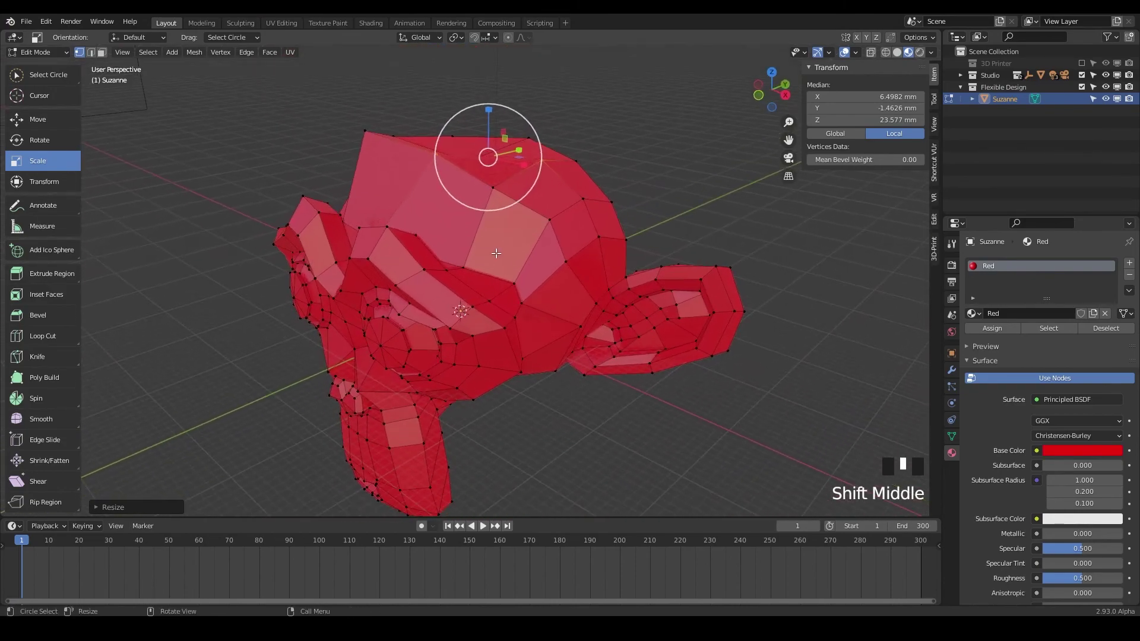
Undo the crown vertex scaling with Ctrl+Z and orbit to inspect Suzanne from front and above
{"action": "key", "text": "ctrl+z"}
{"action": "key", "text": "ctrl+z"}
{"action": "key", "text": "ctrl+z"}
{"action": "key", "text": "ctrl+z"}
{"action": "key", "text": "ctrl+z"}
{"action": "key", "text": "ctrl+z"}
{"action": "key", "text": "ctrl+z"}
{"action": "key", "text": "ctrl+z"}
{"action": "key", "text": "ctrl+z"}
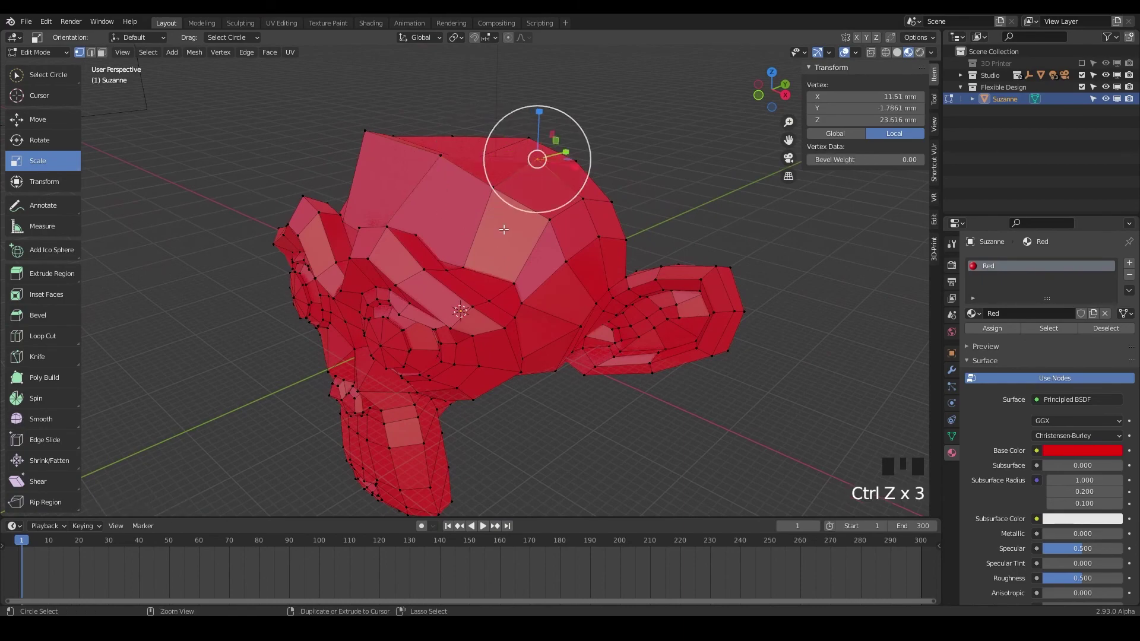
{"action": "middle_click_drag", "start_coordinate": [505, 231], "coordinate": [255, 164]}
{"action": "middle_click_drag", "start_coordinate": [465, 236], "coordinate": [291, 161]}
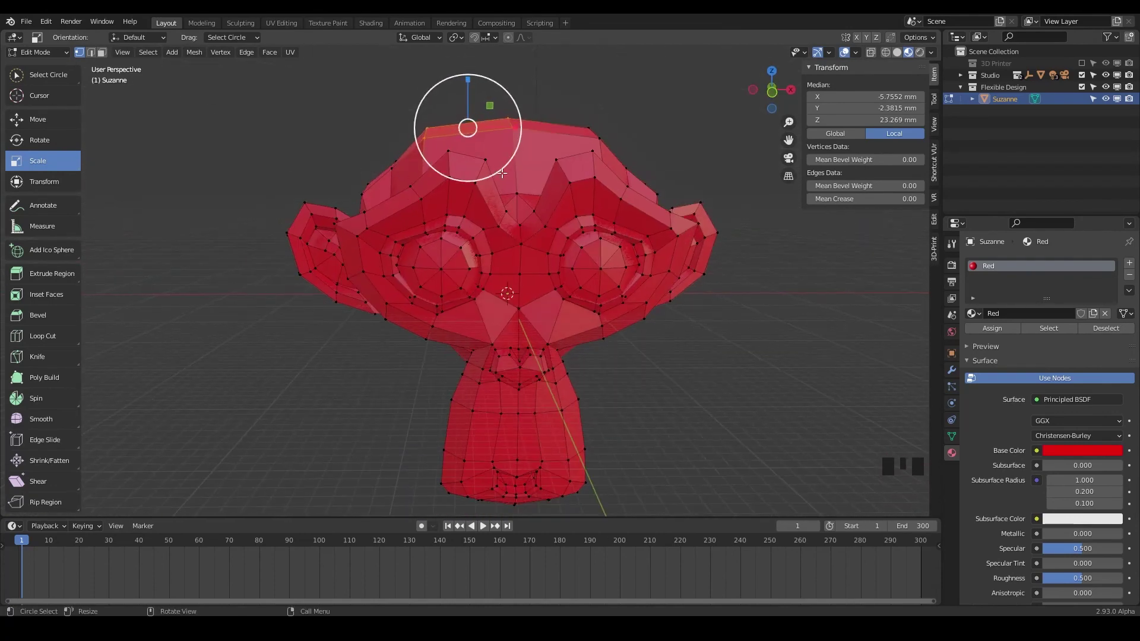
{"action": "middle_click_drag", "start_coordinate": [469, 134], "coordinate": [205, 228]}
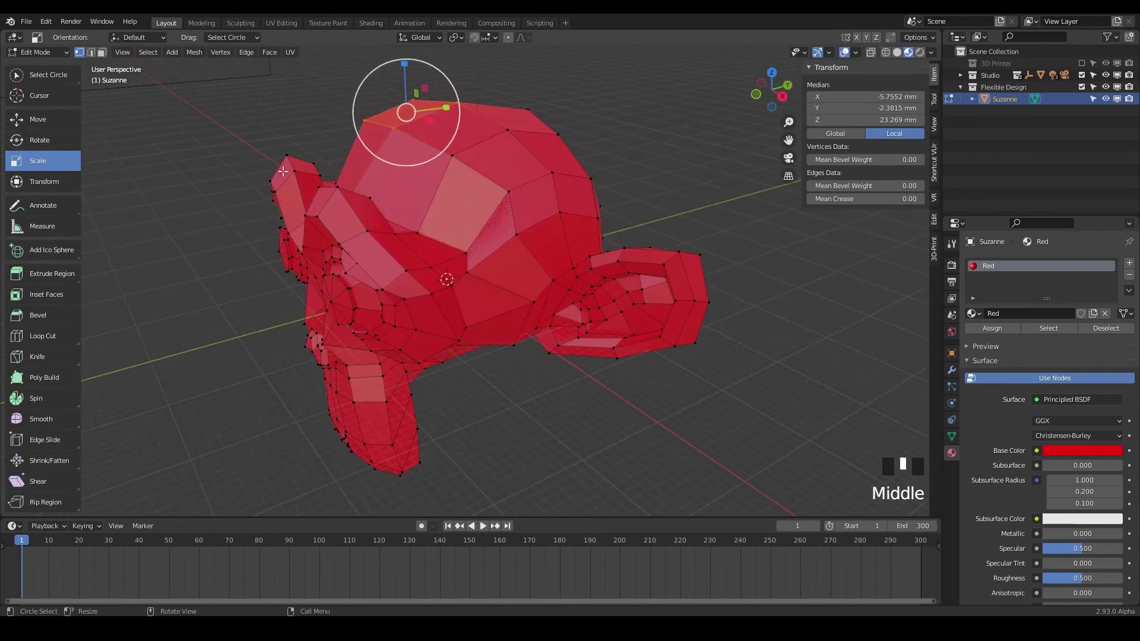